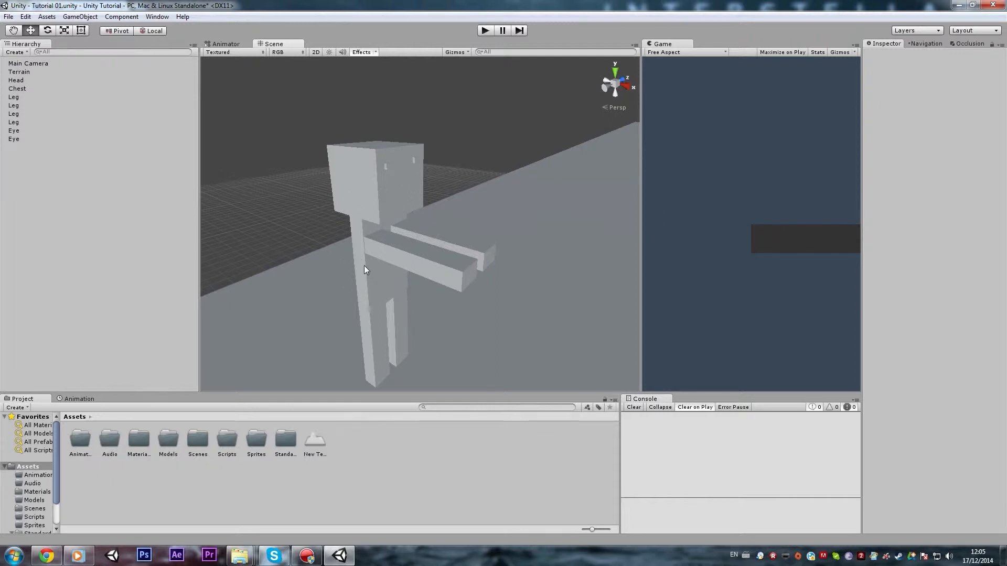
Create a folder named Textures in the project's Assets.
left_click_drag(364, 266, 269, 264, "alt")
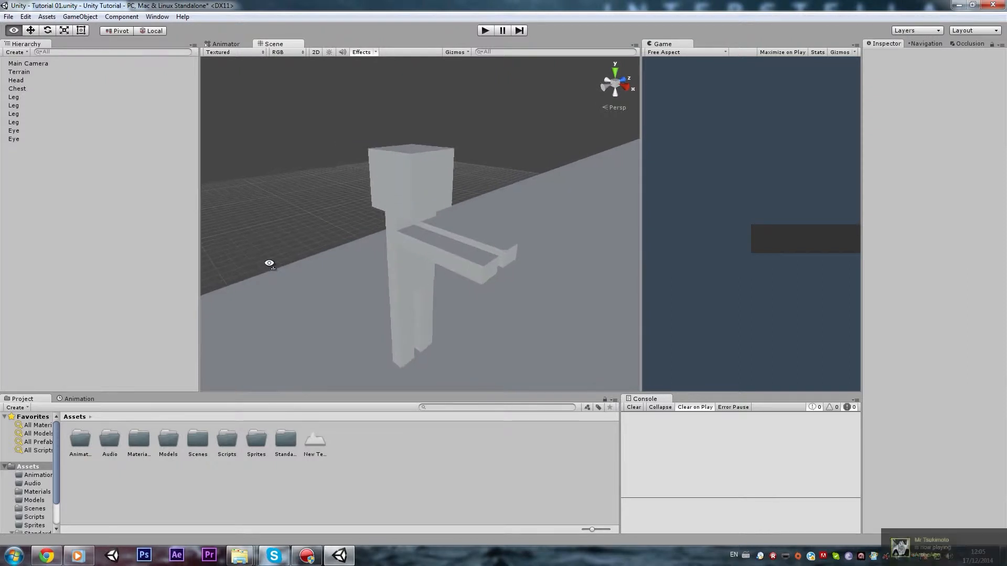
right_click(354, 471)
mouse_move(438, 298)
left_click(524, 298)
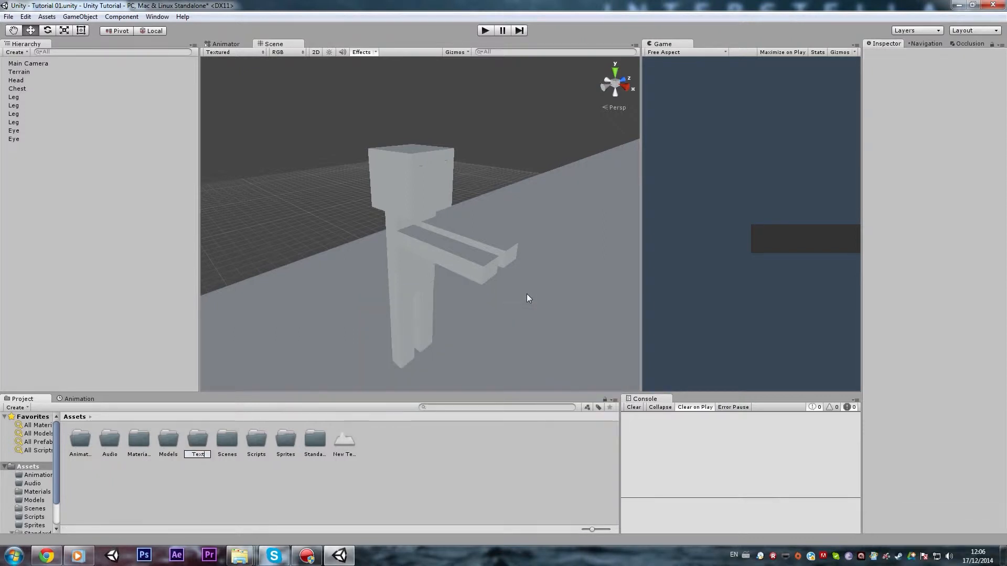
key("Return")
Switch to Chrome, search Google for "metal eye texture" and show the image results.
left_click(46, 555)
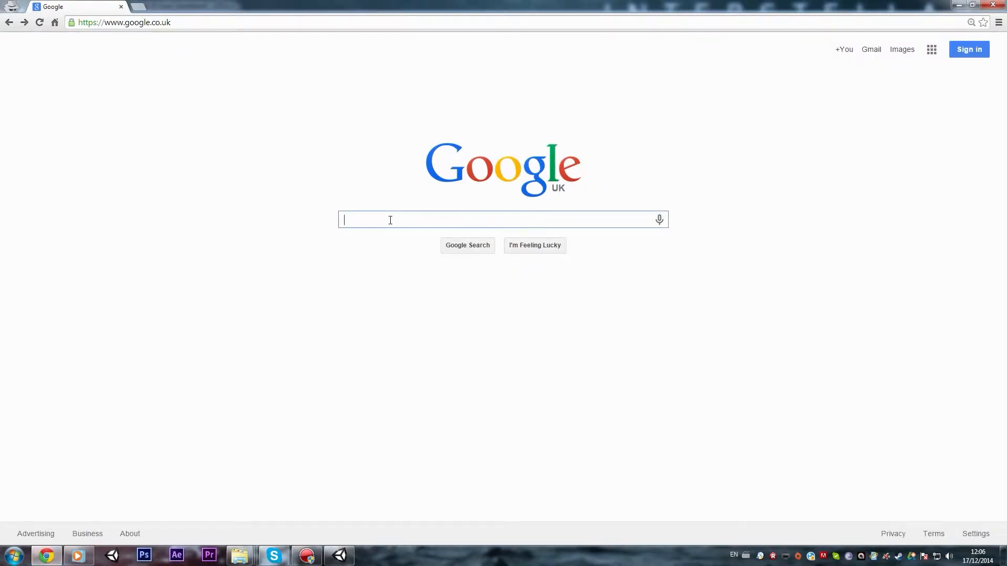
type("metal texture")
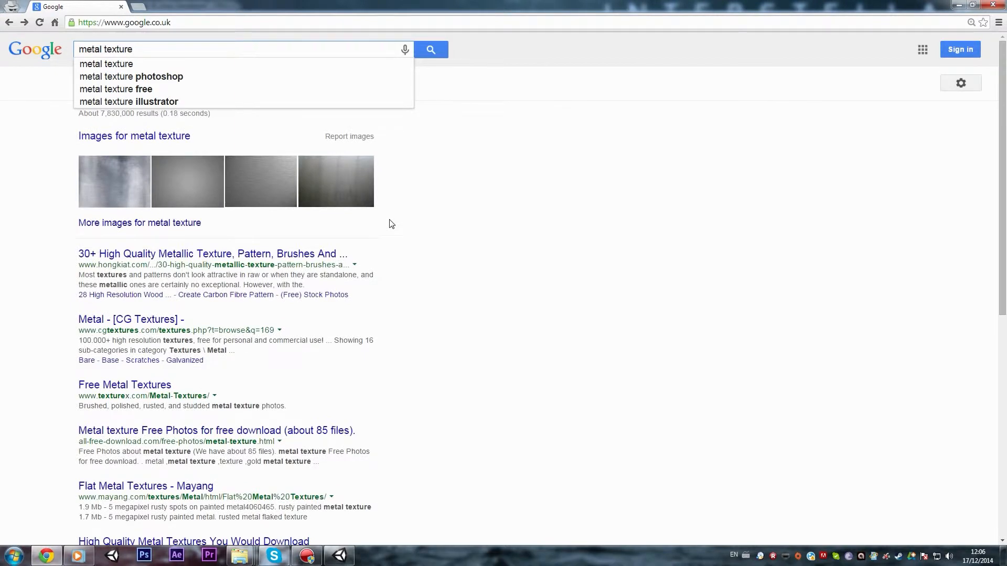
key("BackSpace")
key("BackSpace")
key("BackSpace")
key("BackSpace")
key("BackSpace")
key("BackSpace")
key("BackSpace")
type("eye")
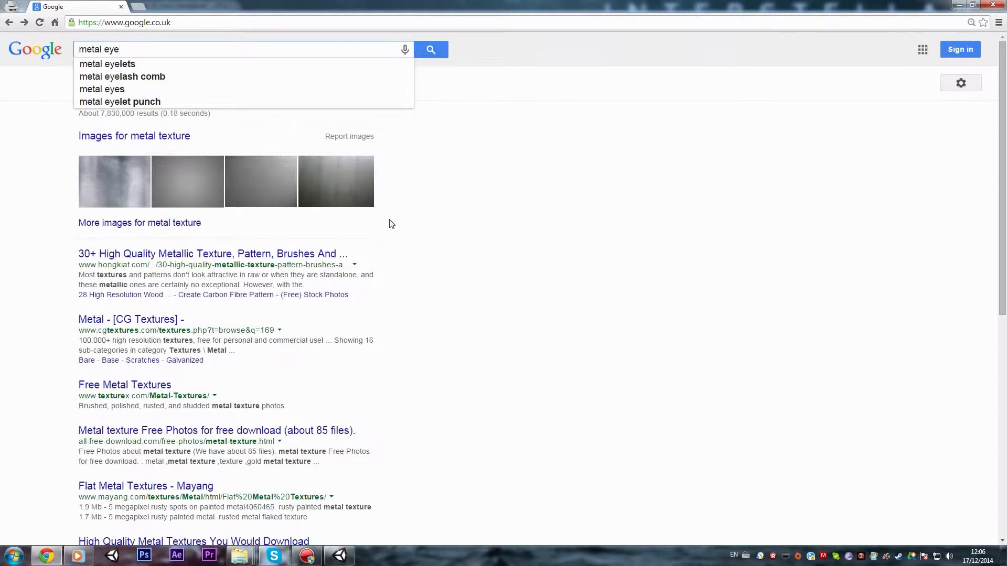
key("Return")
type("texture")
key("Return")
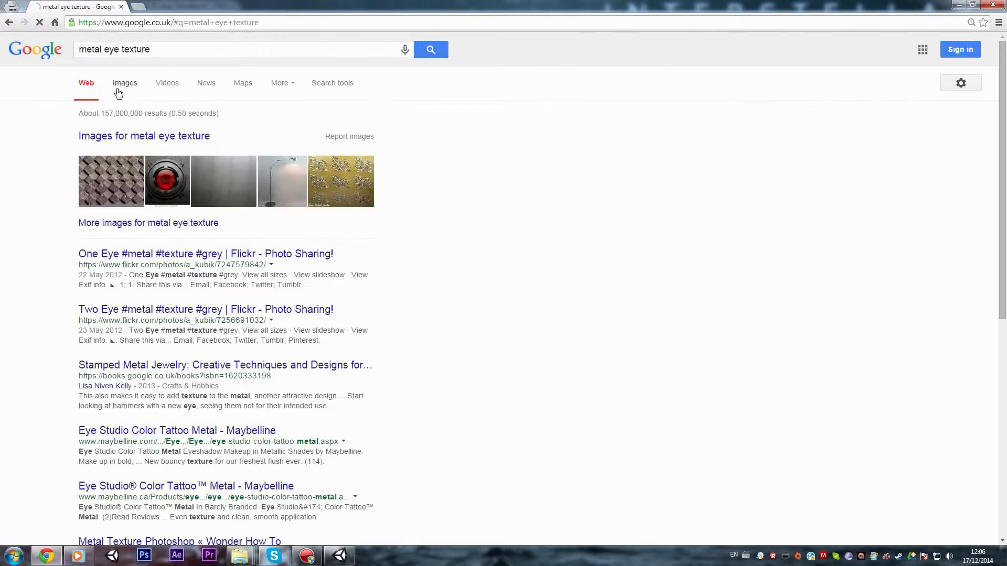
left_click(118, 90)
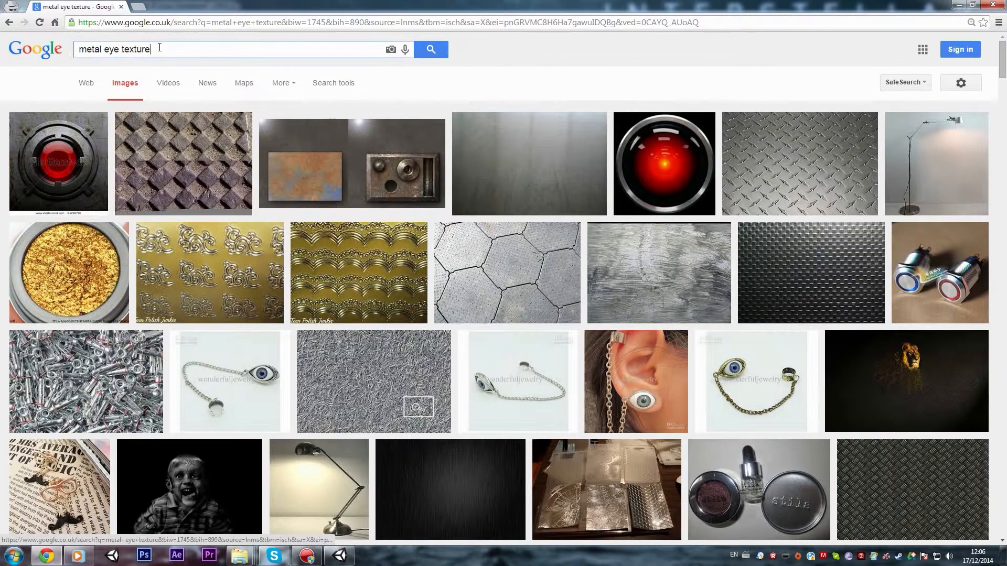
Change the image search to "metal eye".
double_click(139, 50)
key("BackSpace")
key("Return")
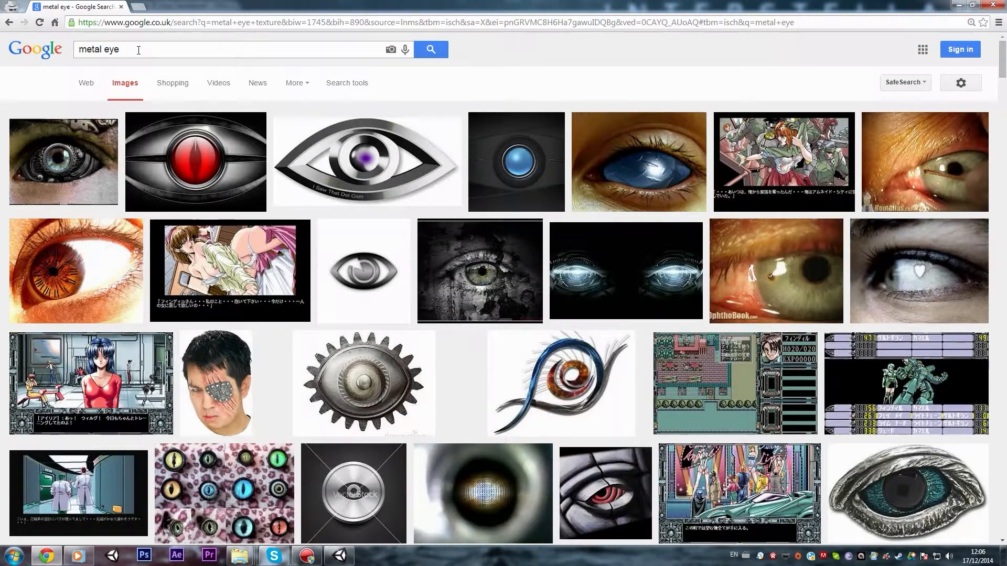
Open the full-size silver eye logo with the purple pupil and save it to the Desktop as eye-logo, a PNG image.
left_click(335, 157)
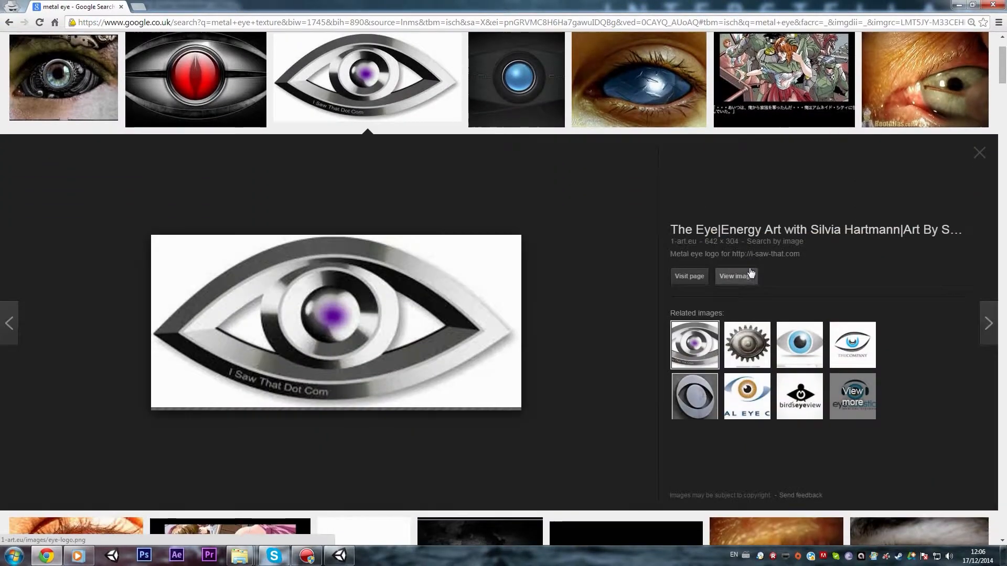
left_click(739, 282)
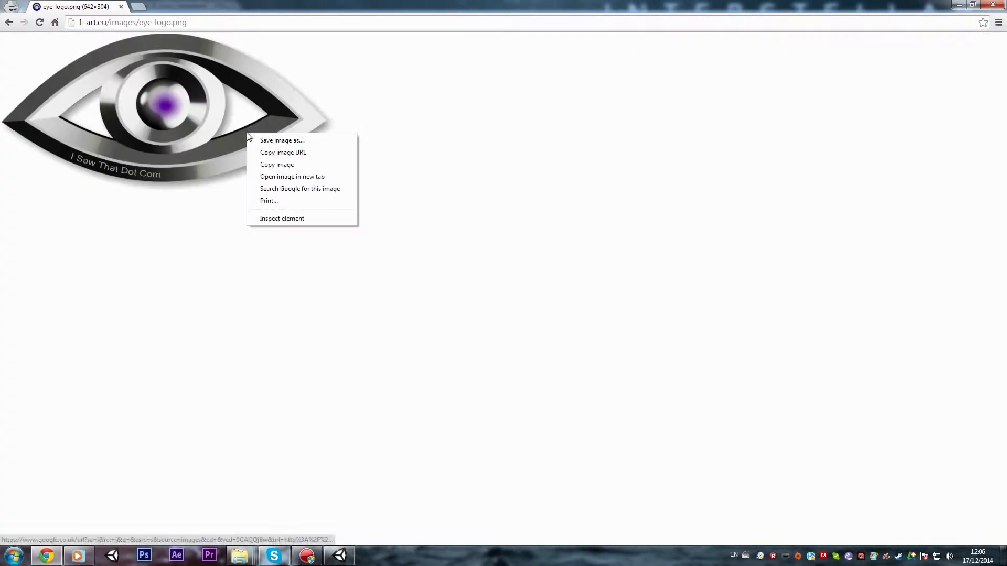
right_click(247, 133)
left_click(282, 140)
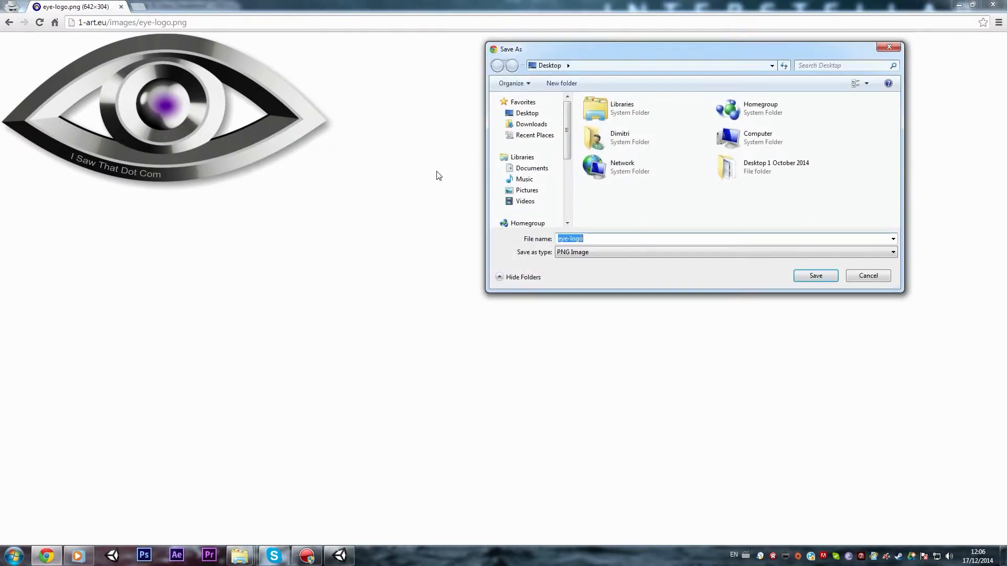
key("Return")
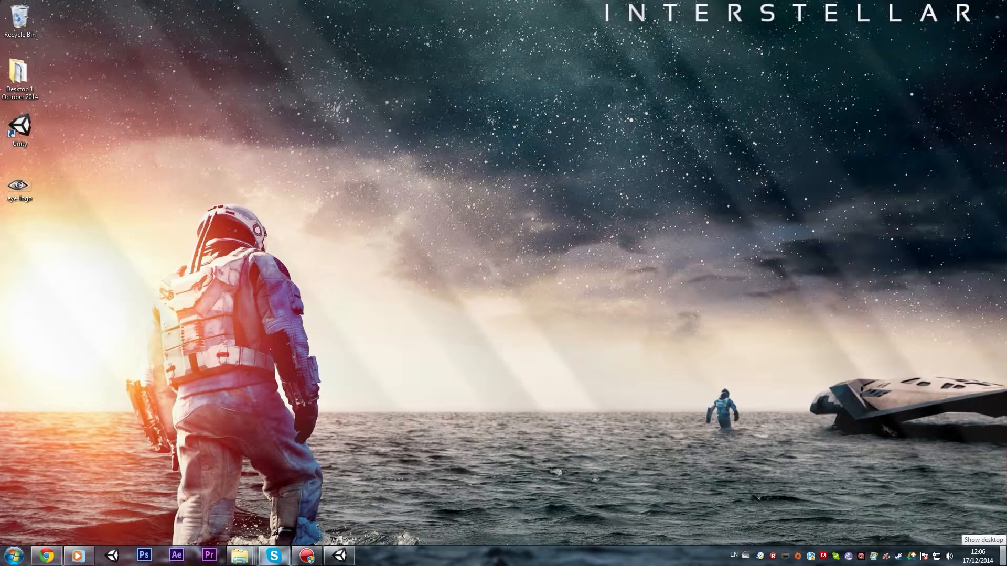
Import eye-logo from the desktop into Unity's Textures folder and open that folder.
left_click(1002, 556)
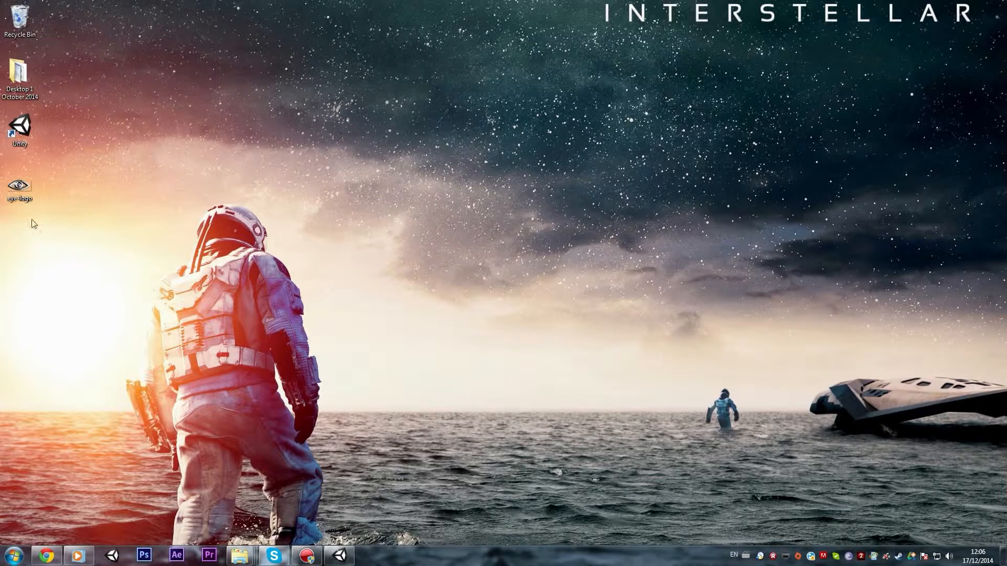
left_click_drag(19, 186, 216, 393)
left_click_drag(317, 524, 312, 449)
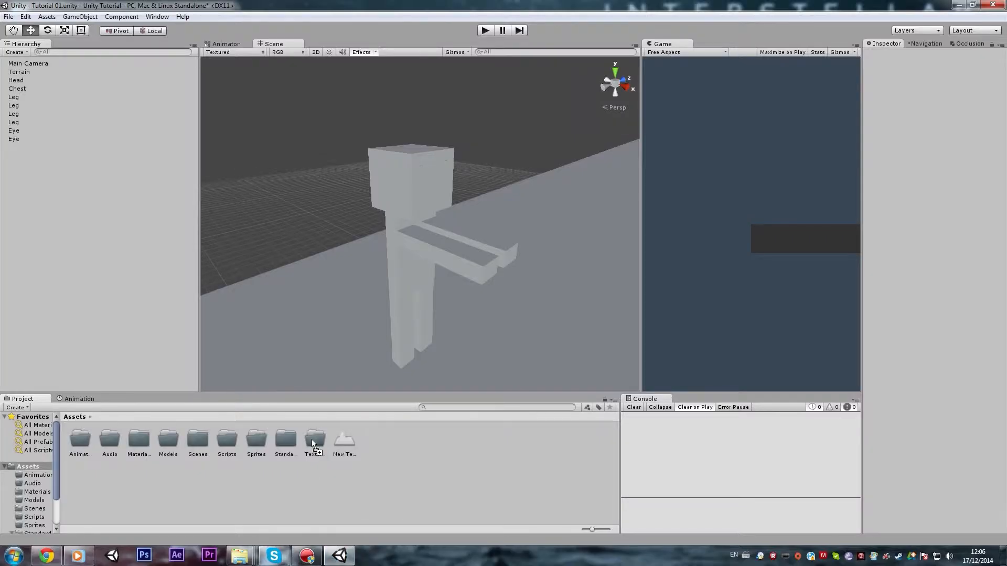
double_click(315, 444)
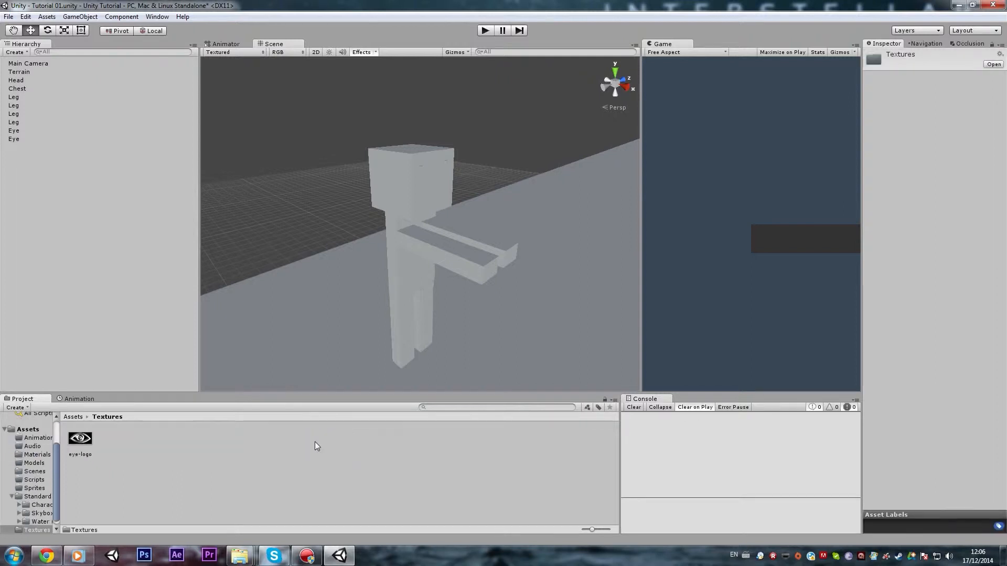
Delete one of the two small eye cubes on the head.
left_click_drag(365, 376, 362, 268, "alt")
left_click(368, 244)
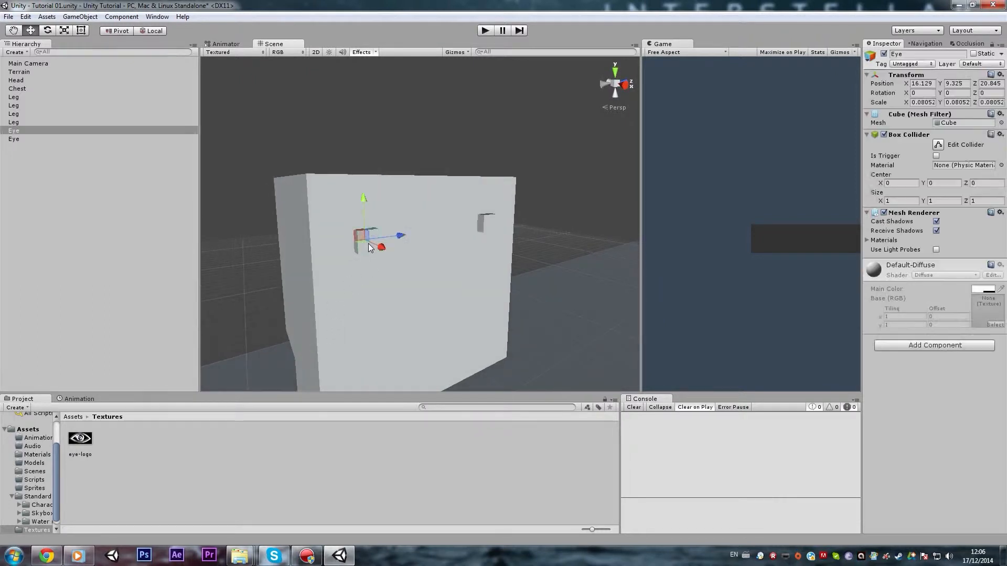
key("Delete")
Enlarge the remaining eye cube evenly to a scale of about 0.24 and apply the eye-logo texture to it.
left_click(488, 229)
left_click_drag(488, 229, 415, 270, "alt")
key("r")
left_click(79, 444)
left_click_drag(459, 228, 460, 228)
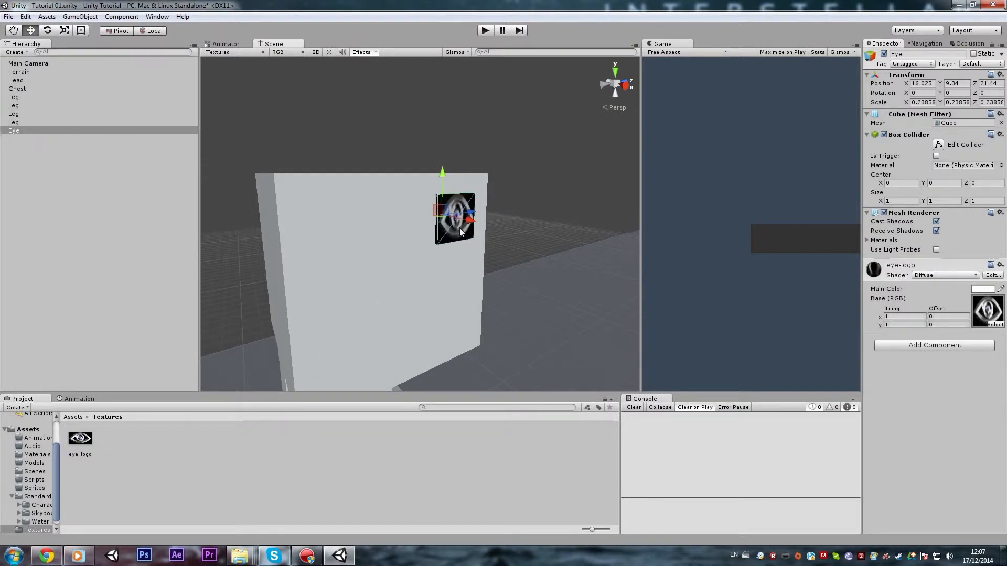
Enlarge the eye evenly to a scale of about 0.40 and move it to about X 15.95, Y 9.27, Z 21.36.
left_click(537, 236)
left_click_drag(537, 236, 505, 249, "alt")
left_click(435, 229)
key("r")
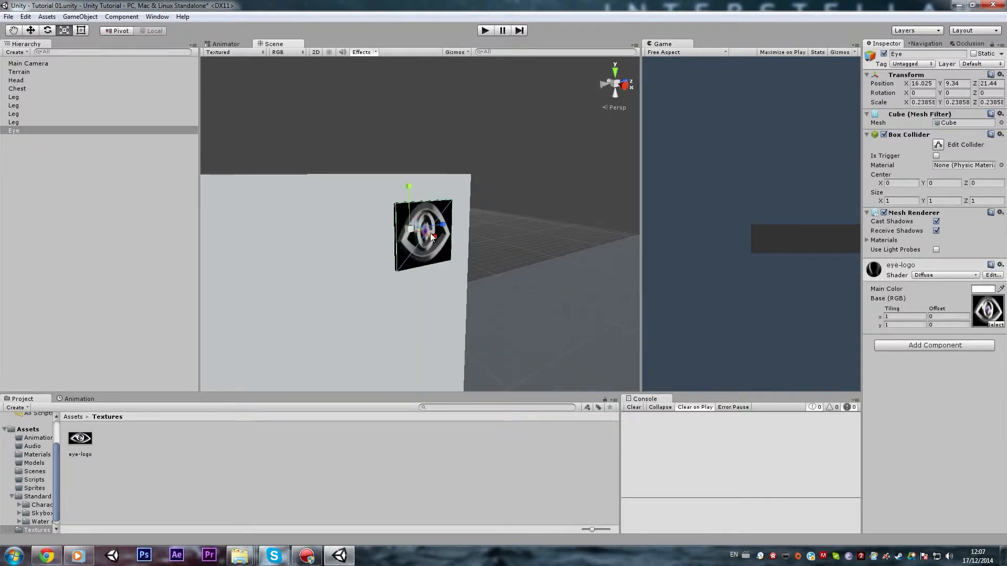
left_click_drag(410, 228, 428, 242)
key("w")
left_click(469, 240)
key("r")
key("w")
left_click_drag(519, 216, 505, 217)
left_click_drag(465, 173, 464, 188)
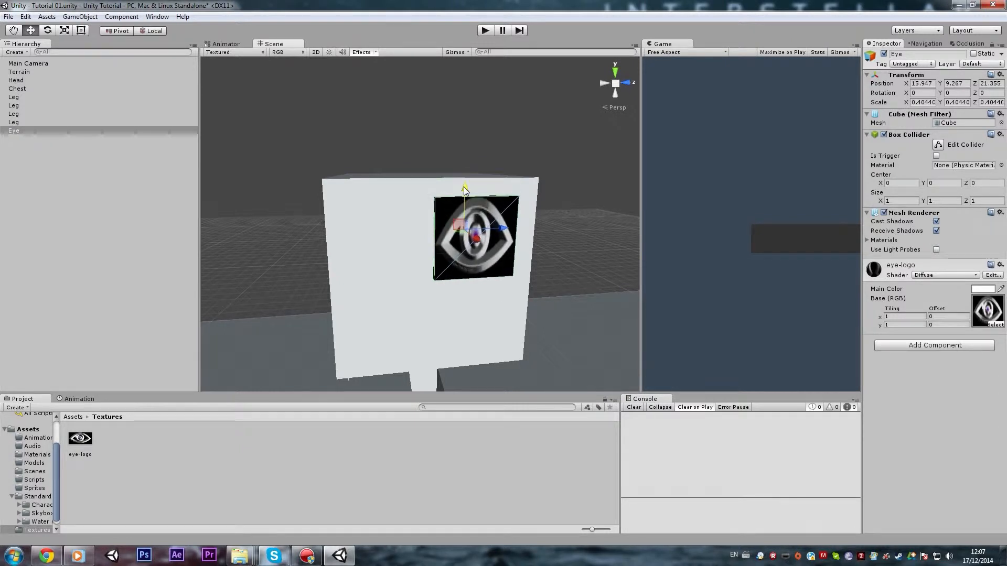
Scale the textured eye down evenly to about 0.26.
key("r")
mouse_move(464, 230)
left_mouse_down()
mouse_move(478, 236)
mouse_move(468, 203)
mouse_move(458, 235)
left_mouse_up()
key("w")
key("r")
key("w")
Raise the eye slightly, duplicate it and place the copy on the other side of the face at about Z 20.97.
left_click_drag(467, 198, 469, 190)
left_click_drag(472, 230, 448, 243)
key("ctrl+d")
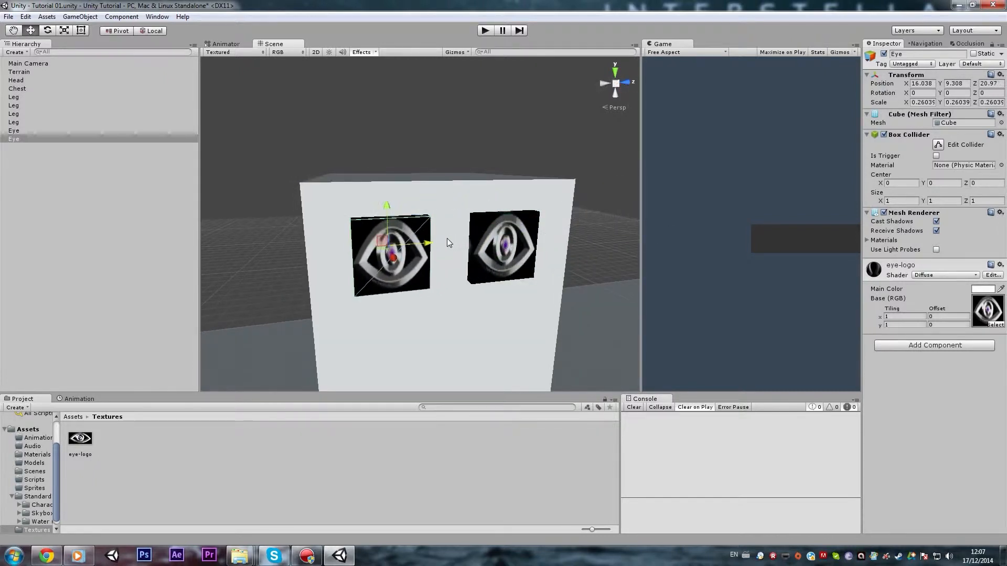
Examine the head and its two textured eyes from different angles and distances.
key("s")
right_click_drag(447, 239, 584, 209)
left_click(474, 222)
key("w")
key("a")
key("a")
key("s")
key("w")
right_click_drag(497, 270, 498, 270)
key("s")
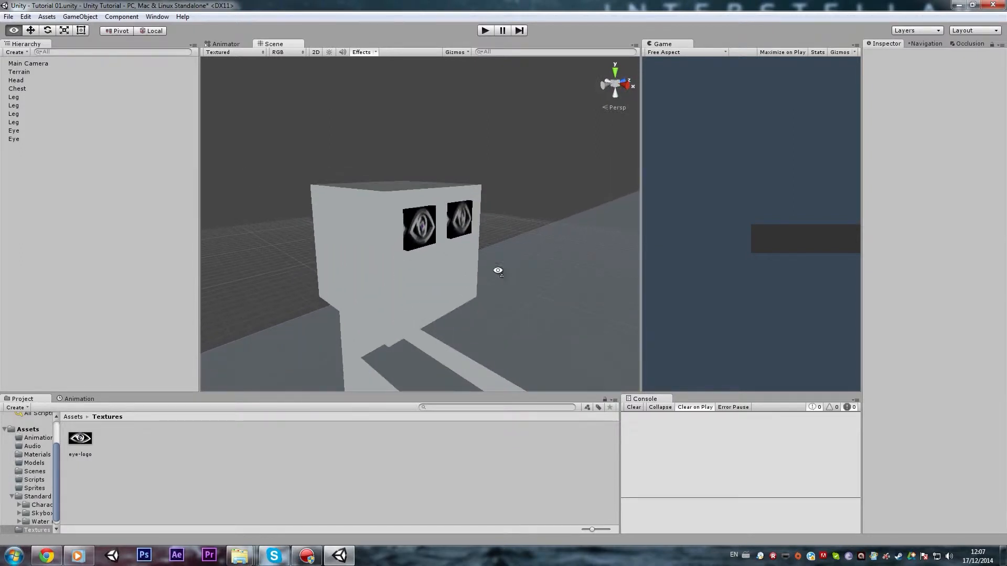
Switch back to Chrome, return to the image results and search for "metal texture".
left_click(47, 556)
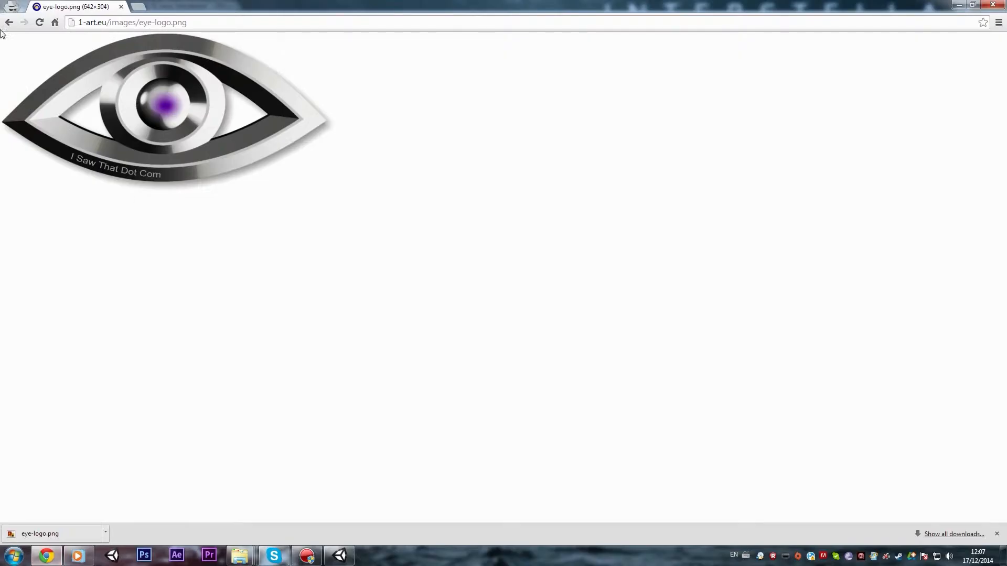
left_click(9, 22)
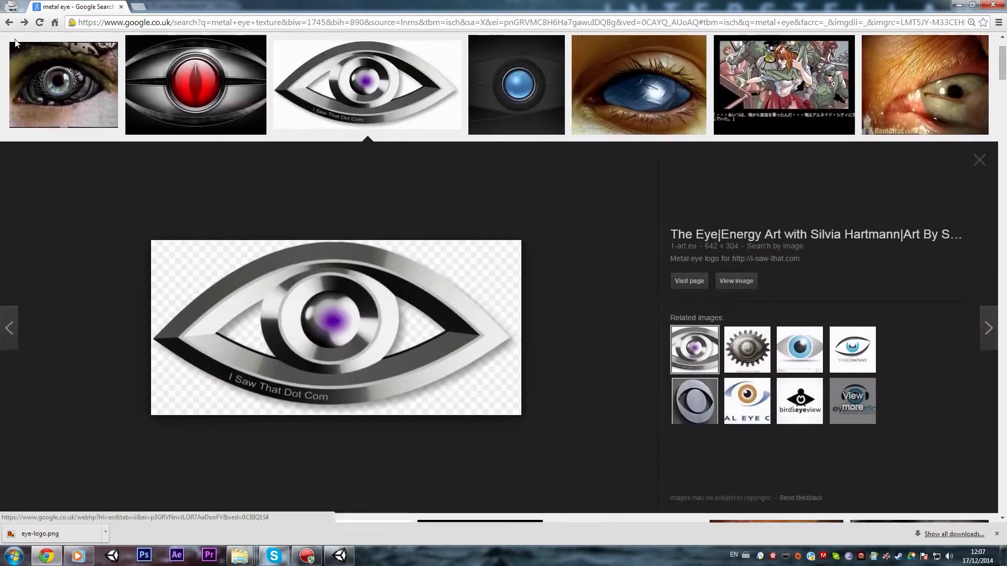
scroll(121, 50, "up", 2)
type("metal texture")
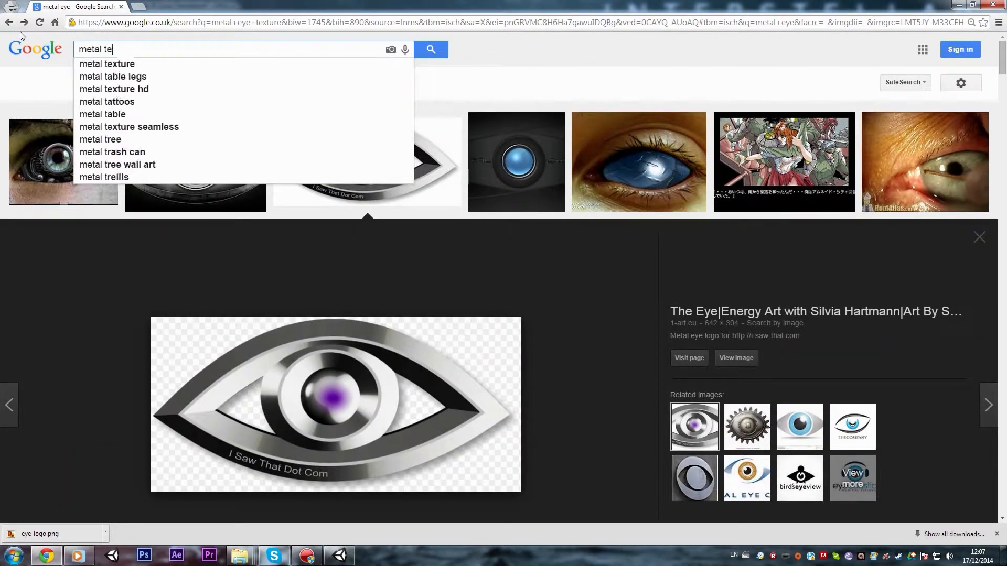
key("Return")
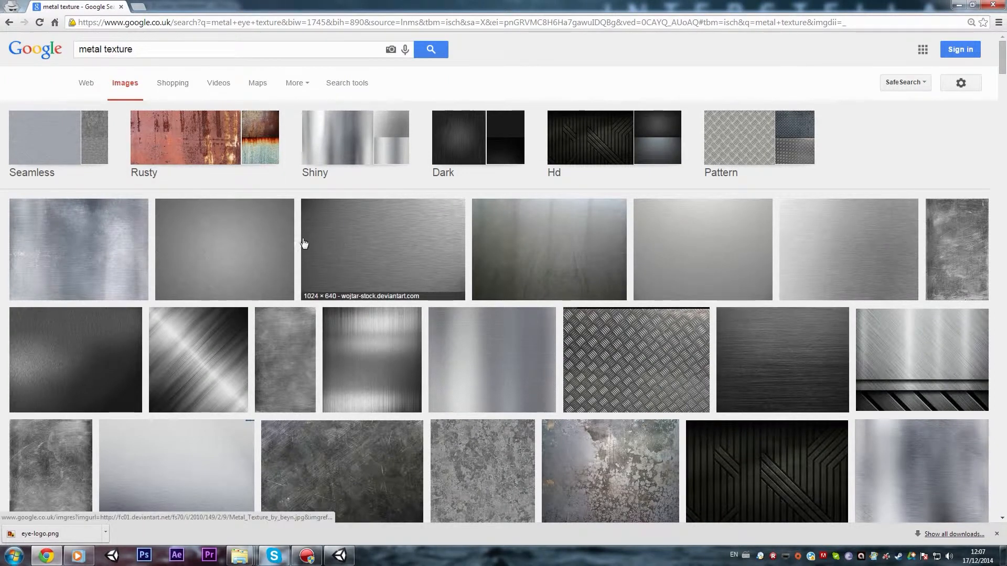
Open the full-size 1024 × 640 brushed metal texture and save it to the desktop.
left_click(376, 249)
left_click(737, 265)
right_click(341, 177)
left_click(374, 184)
left_click(816, 276)
Import the saved metal texture image from the desktop into Unity's Textures folder.
key("super+d")
left_click_drag(24, 250, 184, 443)
right_click_drag(306, 309, 338, 357)
key("s")
key("w")
key("s")
key("w")
key("s")
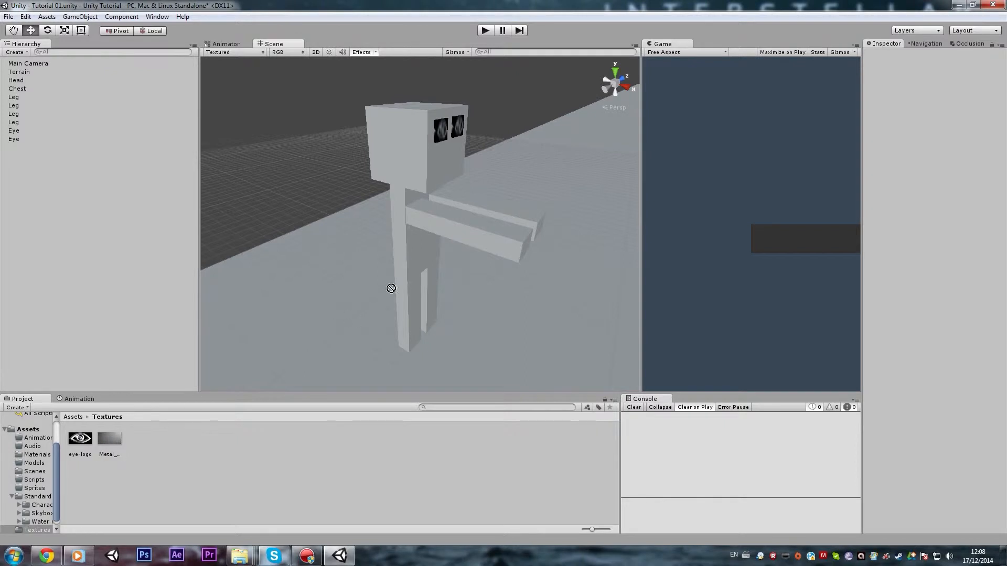
Select both outstretched arms and shorten them to a Y scale of about 0.75.
right_click_drag(411, 266, 371, 263)
left_click(421, 271)
left_click(371, 214, "shift")
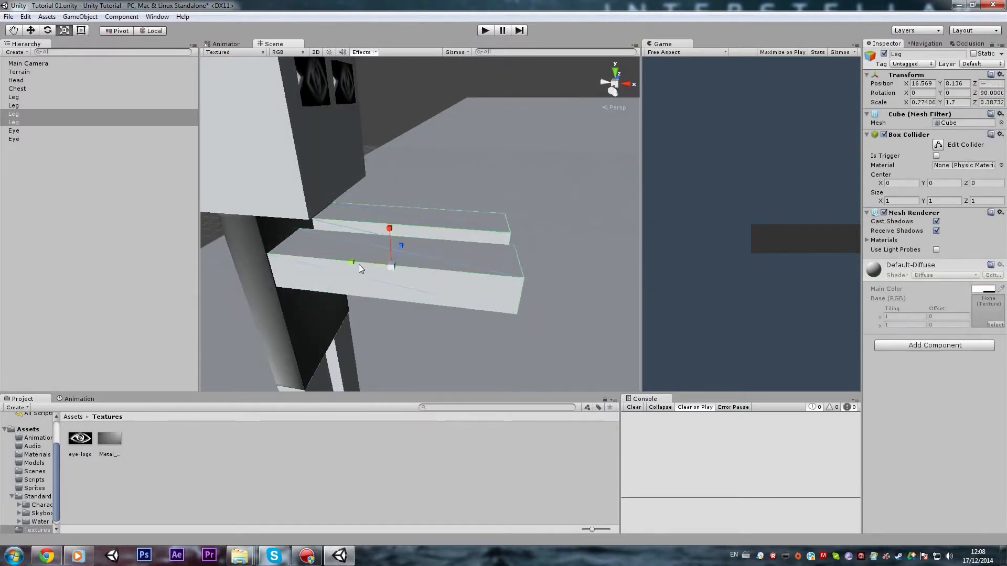
left_click_drag(354, 263, 373, 268)
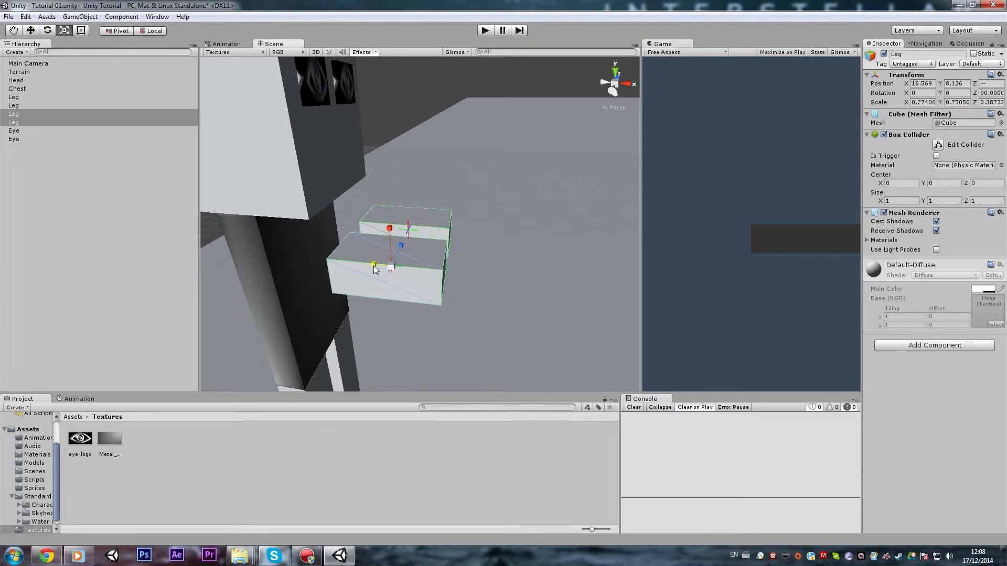
Adjust the shortened arms' placement beside the chest and duplicate them.
right_click_drag(351, 269, 456, 265)
left_click_drag(456, 265, 396, 262)
right_click_drag(396, 262, 399, 260)
left_click_drag(409, 249, 412, 249)
mouse_move(412, 249)
right_mouse_down()
mouse_move(456, 247)
mouse_move(417, 239)
right_mouse_up()
key("w")
key("r")
left_click_drag(417, 238, 434, 307, "alt")
key("ctrl+d")
left_click(452, 216)
right_click_drag(452, 216, 419, 215, "alt")
Switch to Chrome, go back to the image results and search for "black metal texture".
left_click(46, 555)
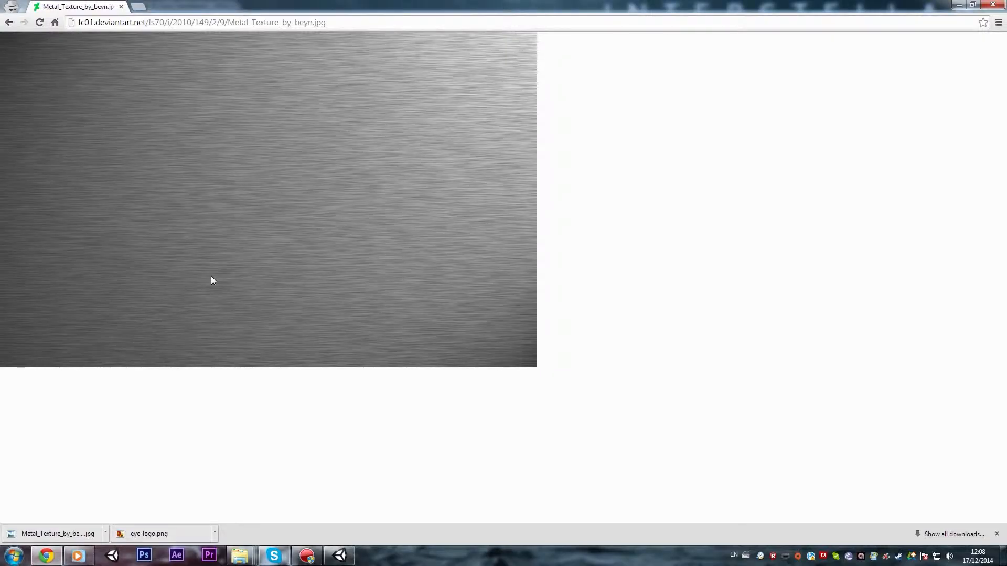
left_click(8, 22)
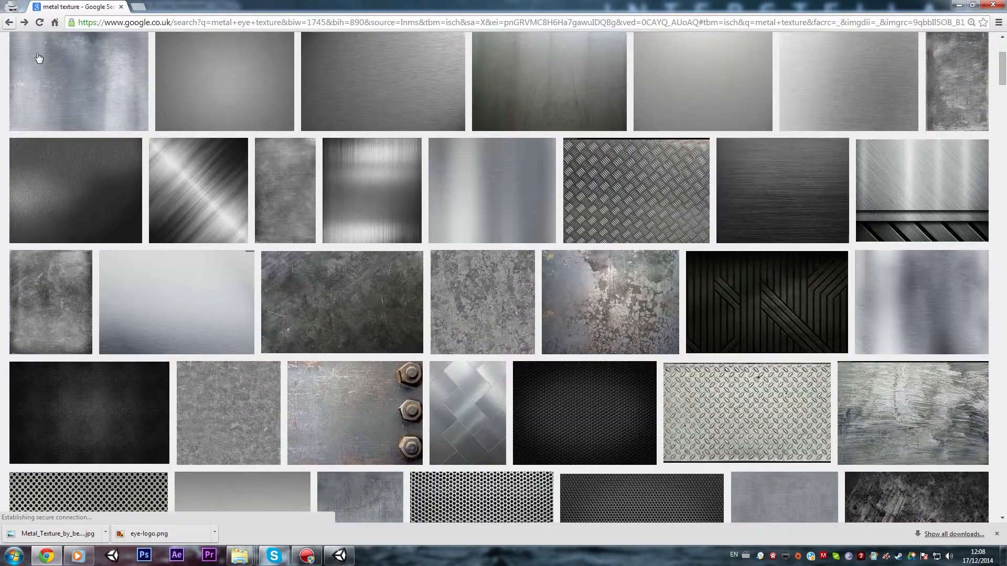
left_click(979, 161)
scroll(382, 105, "up", 3)
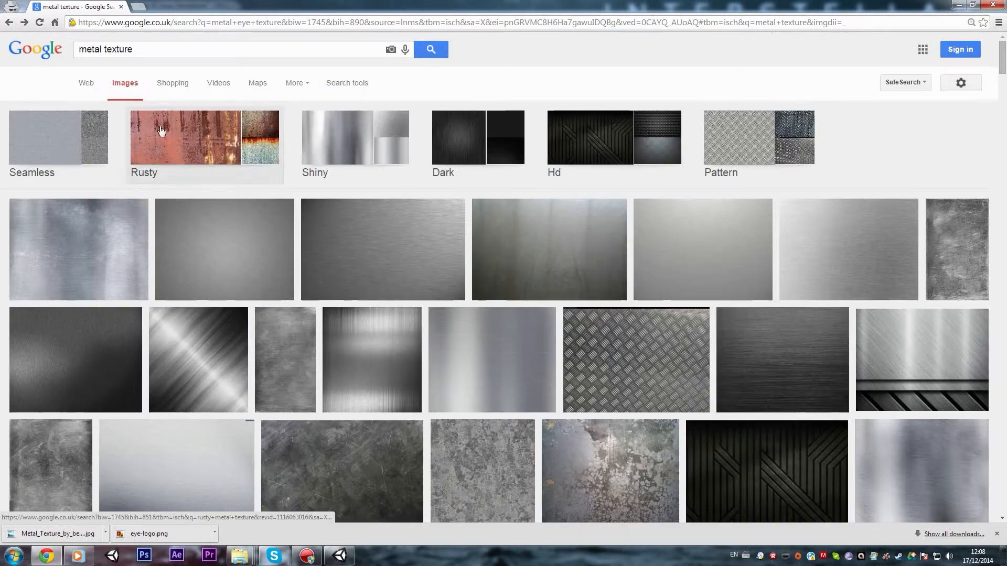
left_click_drag(148, 49, 18, 43)
type("black metal texture")
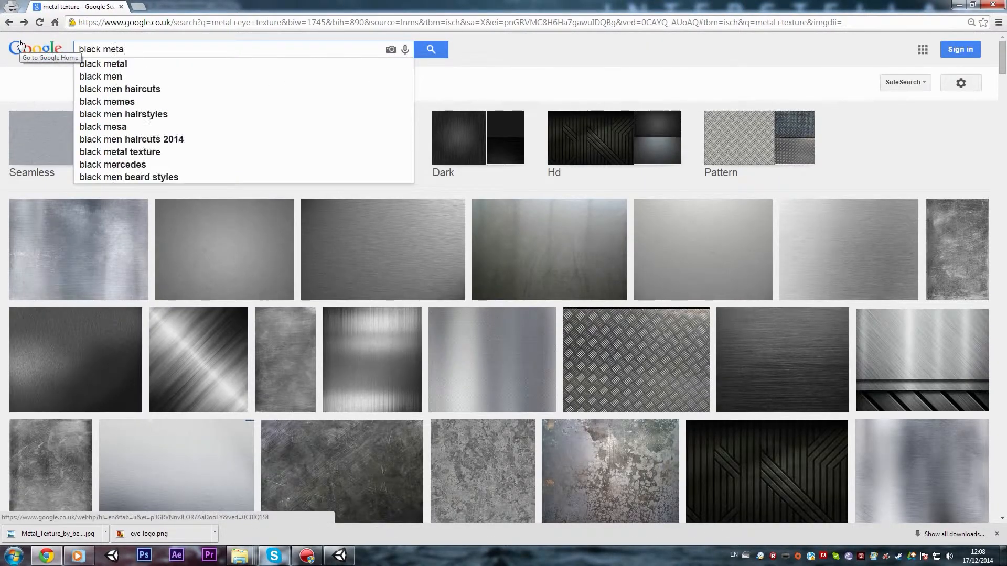
key("Return")
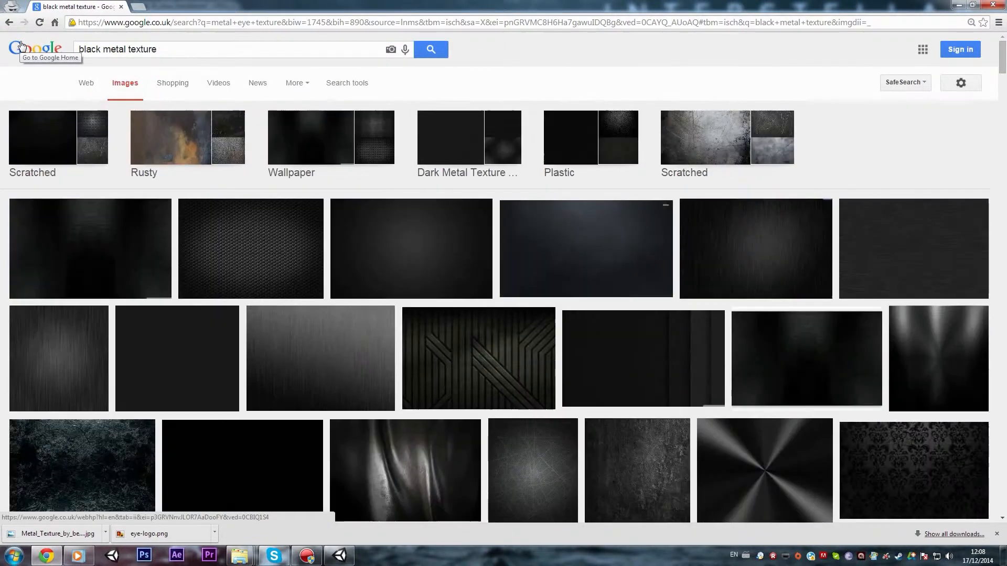
Open the black hexagon-mesh metal image at full size and save it to the desktop as black-metal-texture-textures-1071376.
left_click(270, 253)
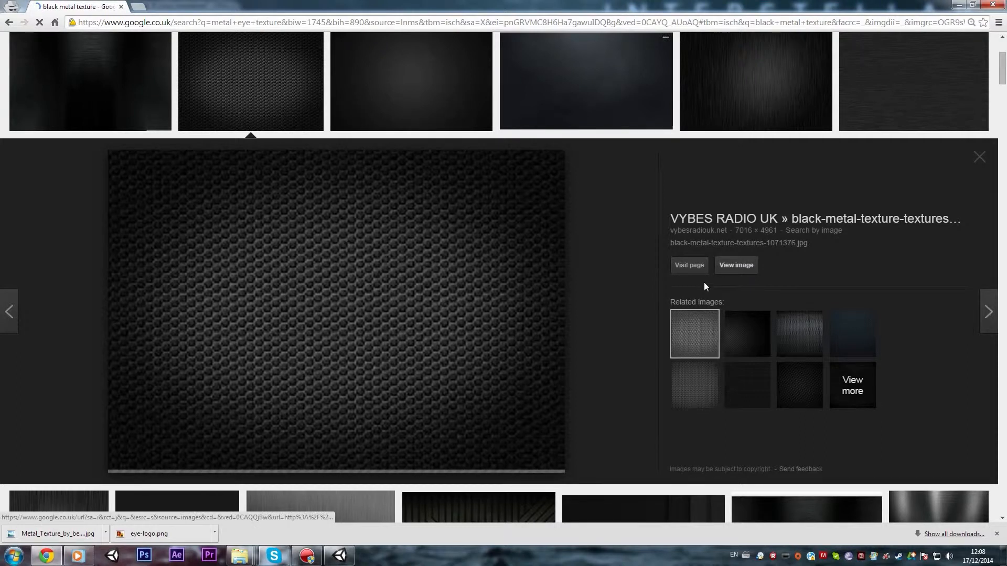
left_click(736, 265)
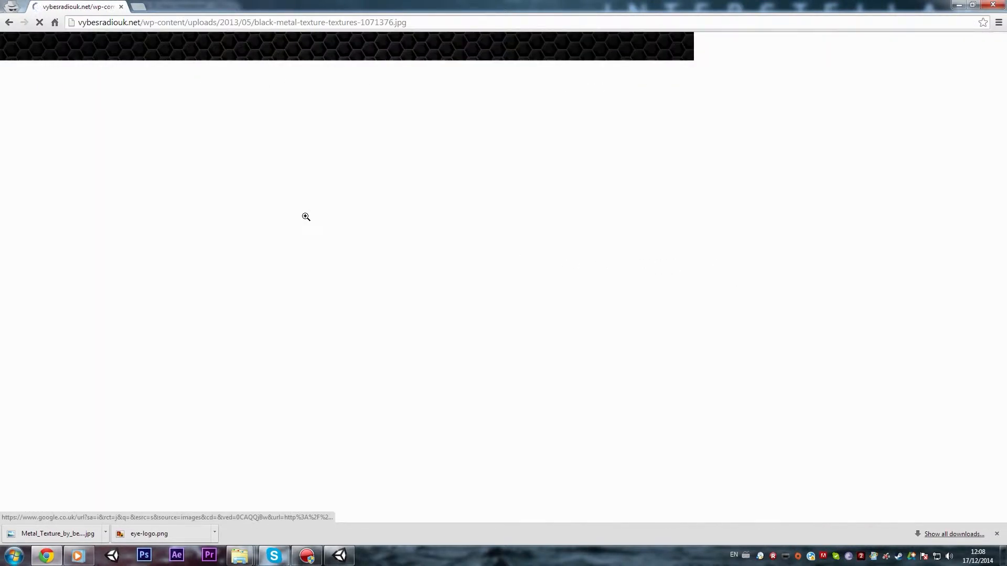
right_click(332, 115)
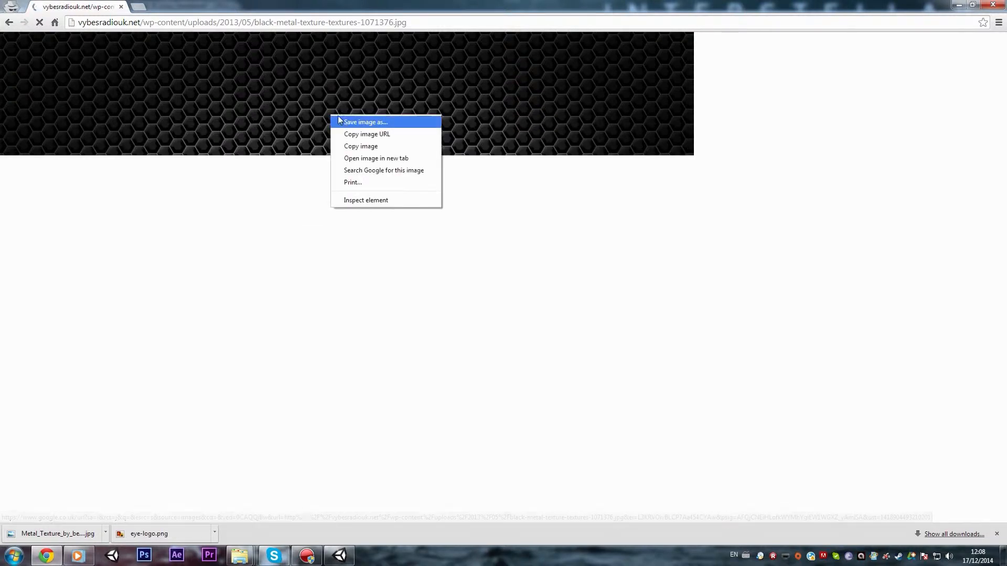
left_click(343, 121)
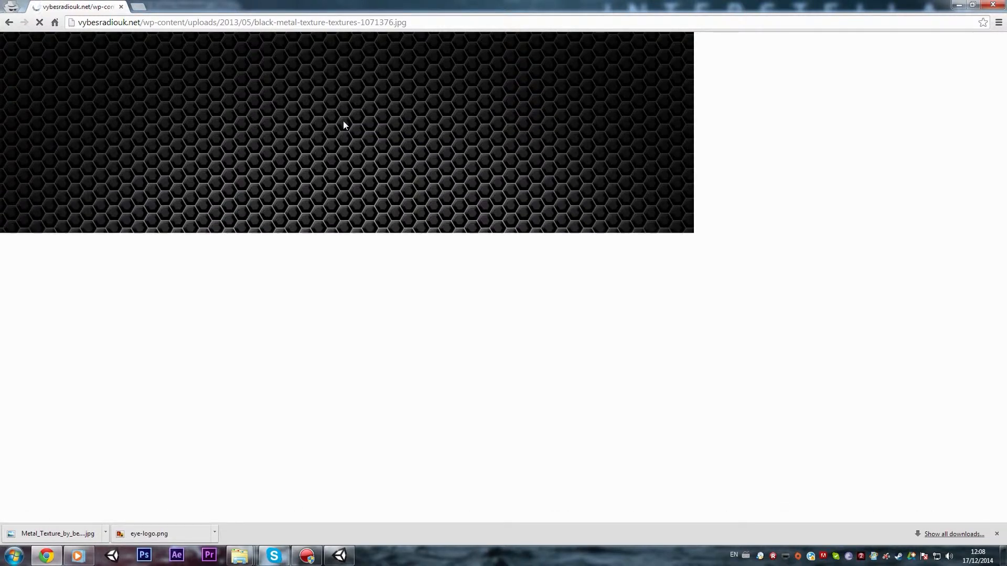
right_click(365, 230)
left_click(368, 236)
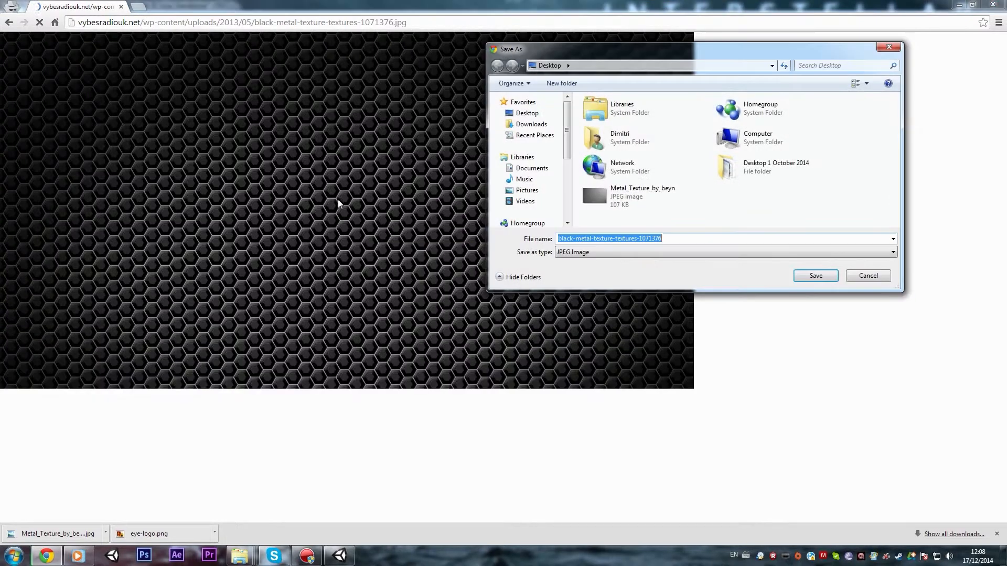
left_click(803, 280)
Import the saved black metal texture image from the desktop into Unity's Textures folder.
key("super+d")
left_click_drag(125, 286, 107, 332)
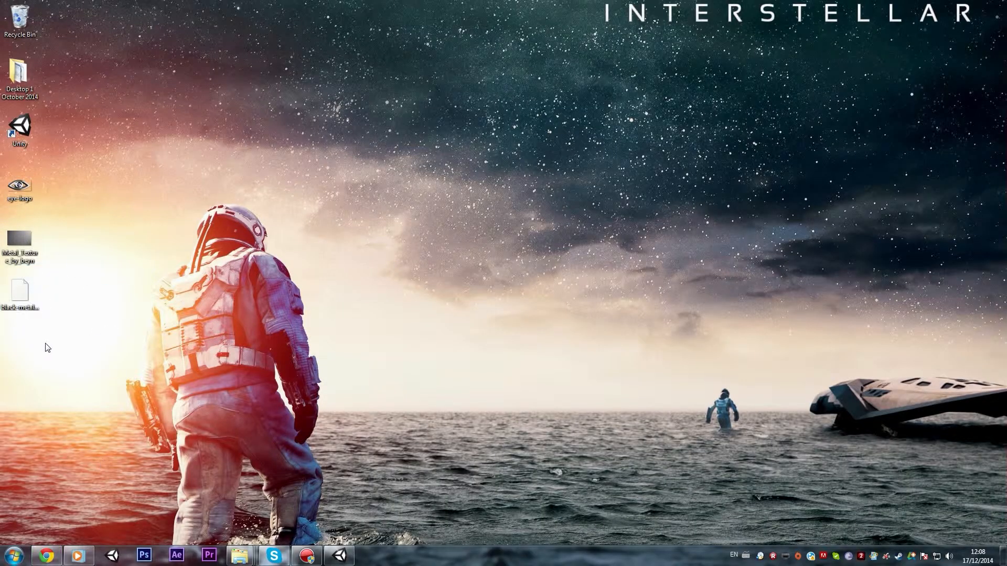
left_click_drag(11, 300, 350, 508)
left_click_drag(317, 471, 148, 442)
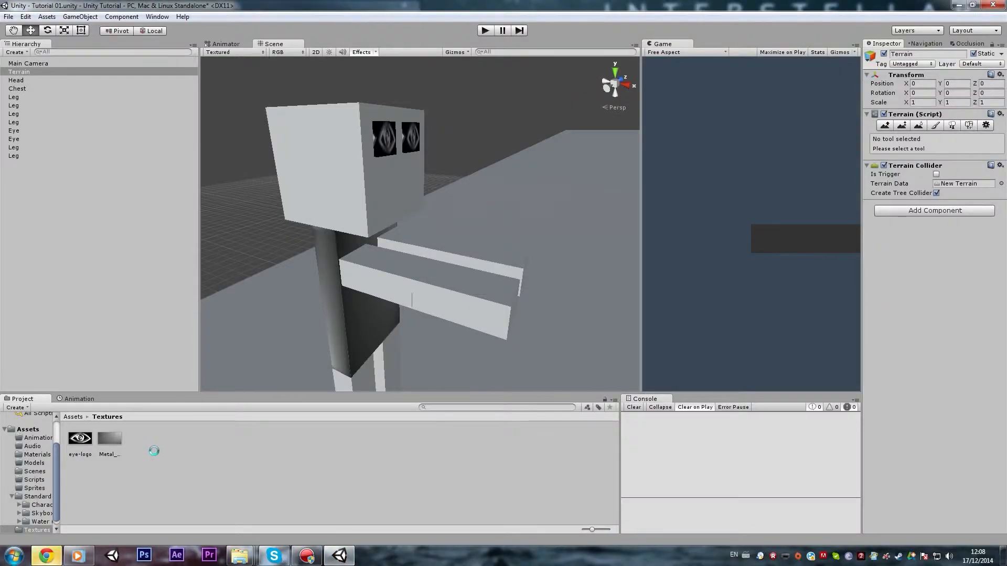
Apply the black metal texture to the upper arm segments next to the chest.
left_click_drag(77, 449, 454, 292)
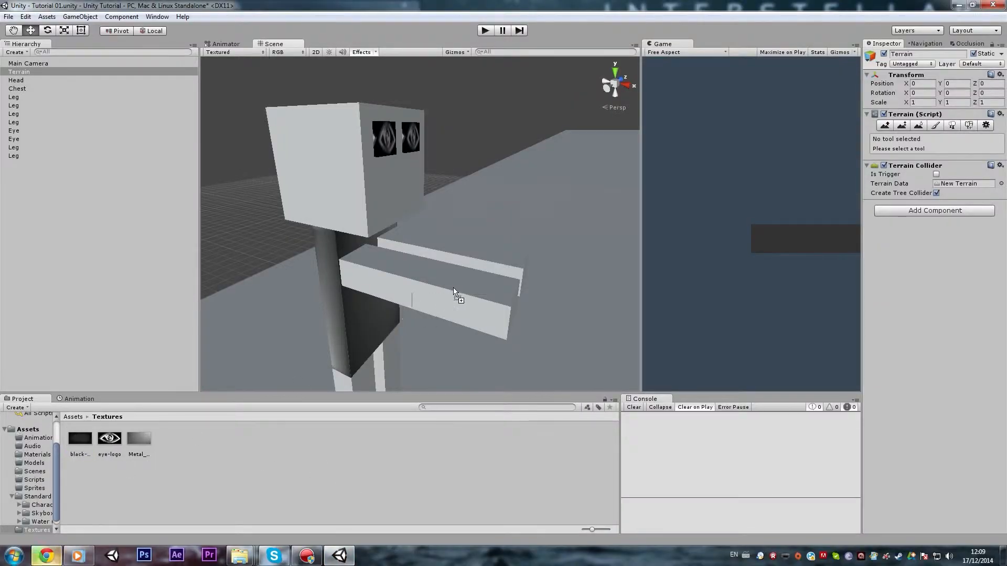
right_click_drag(394, 276, 193, 296)
right_click_drag(373, 319, 260, 352)
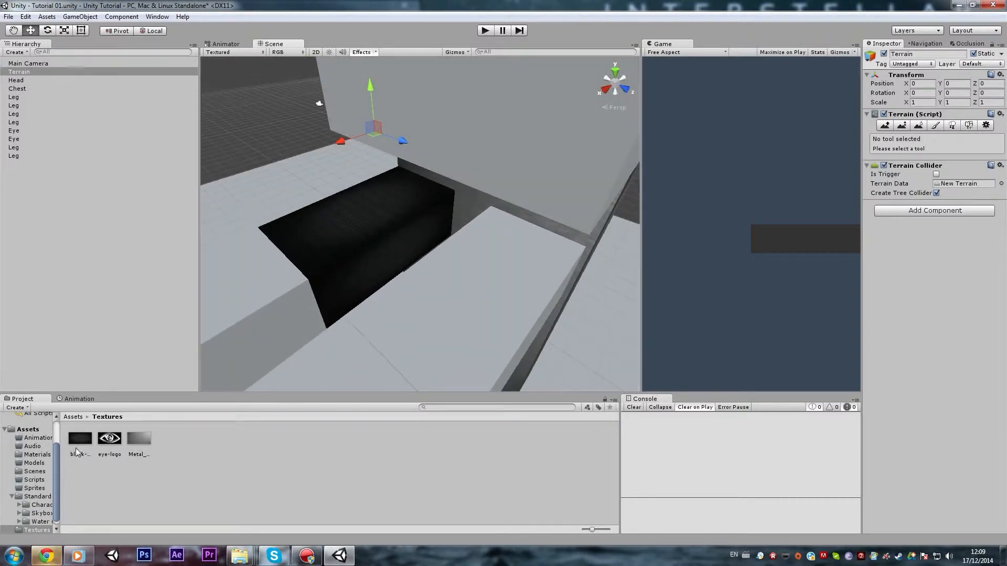
right_click_drag(460, 313, 771, 286)
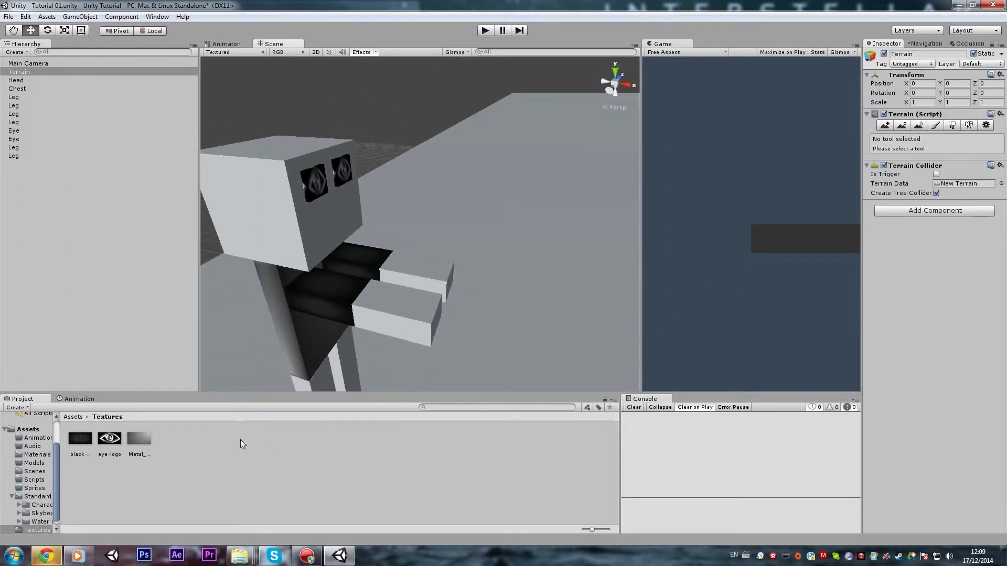
Switch to Chrome, return to the image results and search for "arm texture".
left_click(62, 555)
left_click(383, 234)
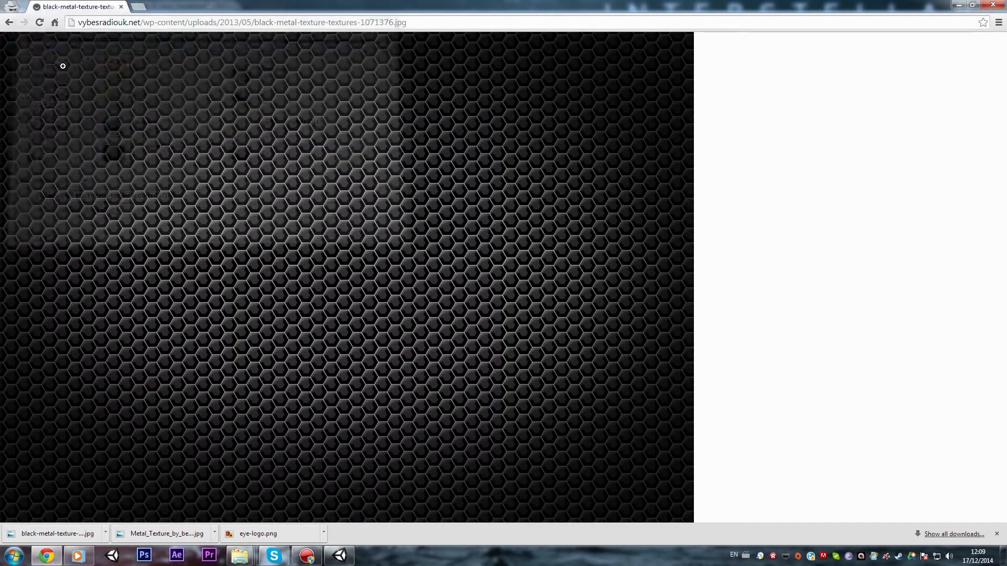
left_click(9, 23)
scroll(173, 68, "up", 3)
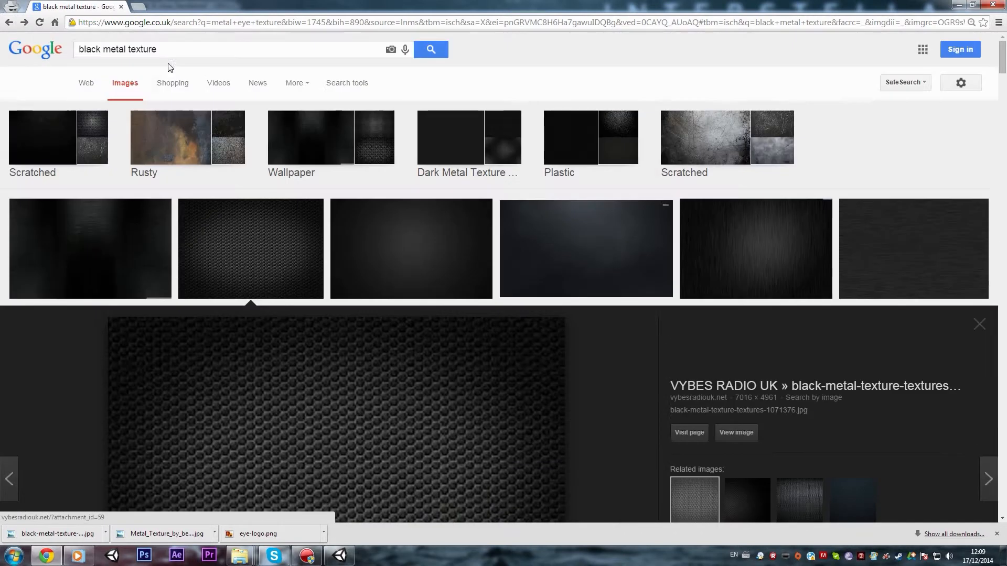
left_click_drag(171, 48, 16, 35)
type("arm texture")
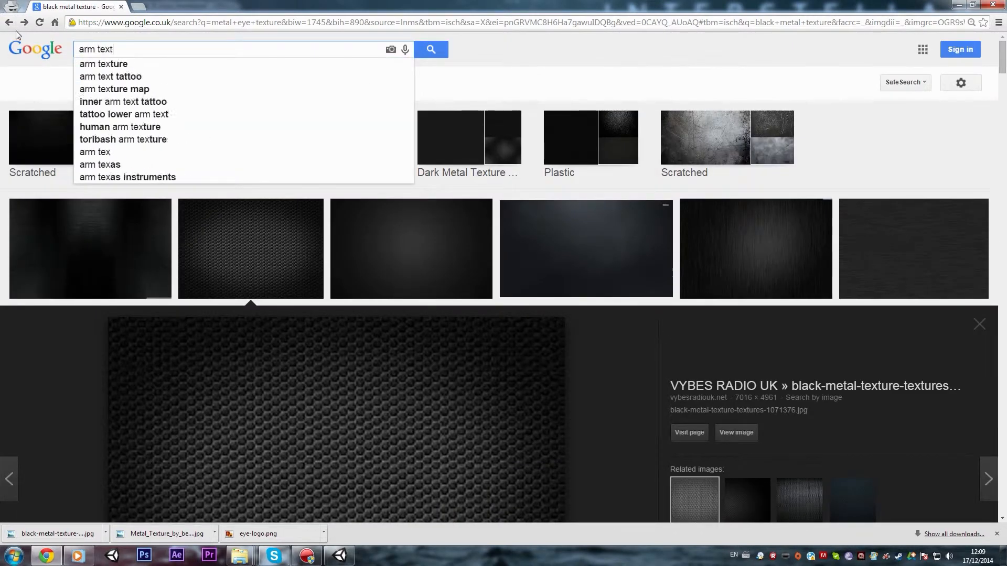
key("Return")
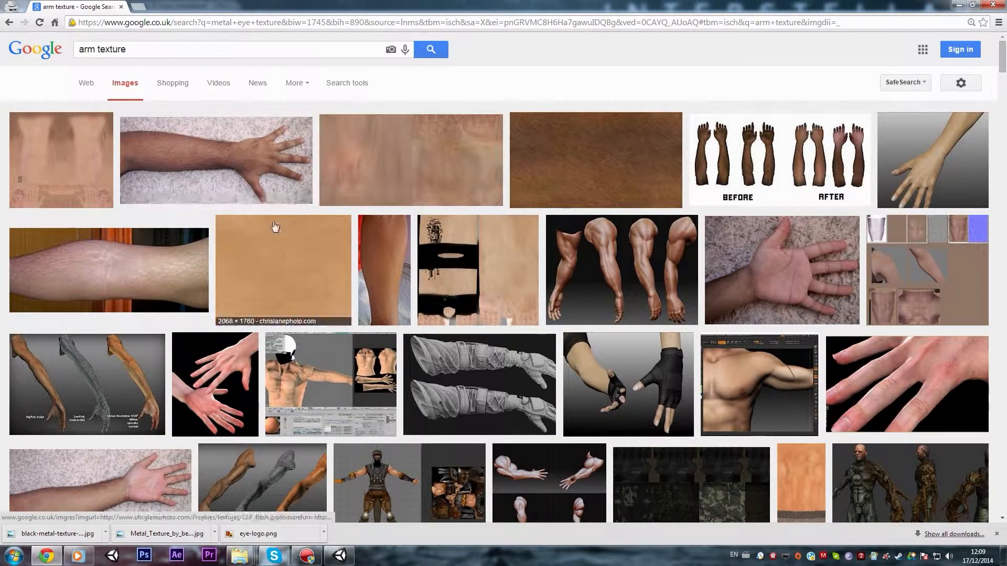
Open the plain skin texture from Chris Lane Photo at full size and save it to the desktop as CLP_flesh.
left_click(301, 291)
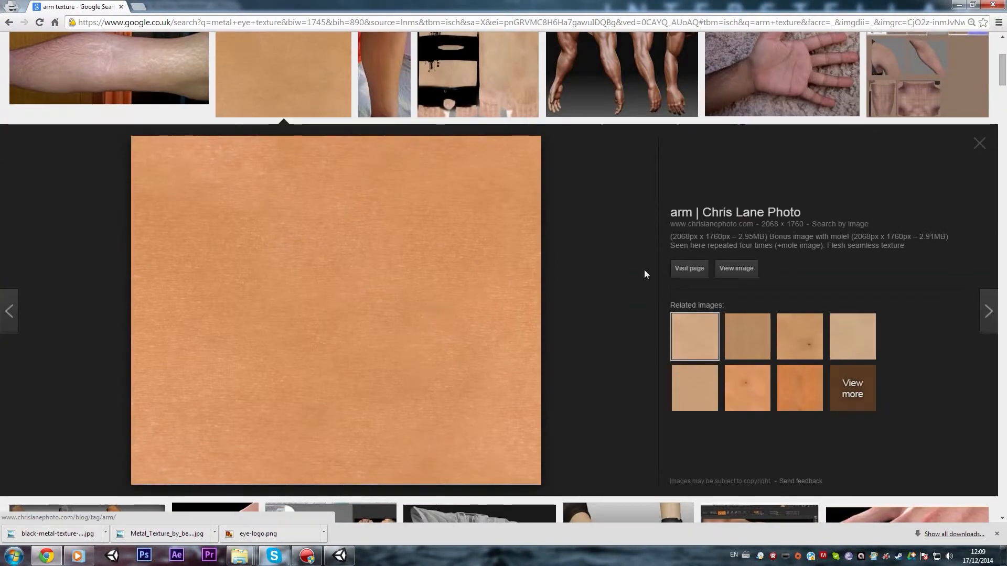
left_click(734, 268)
right_click(360, 221)
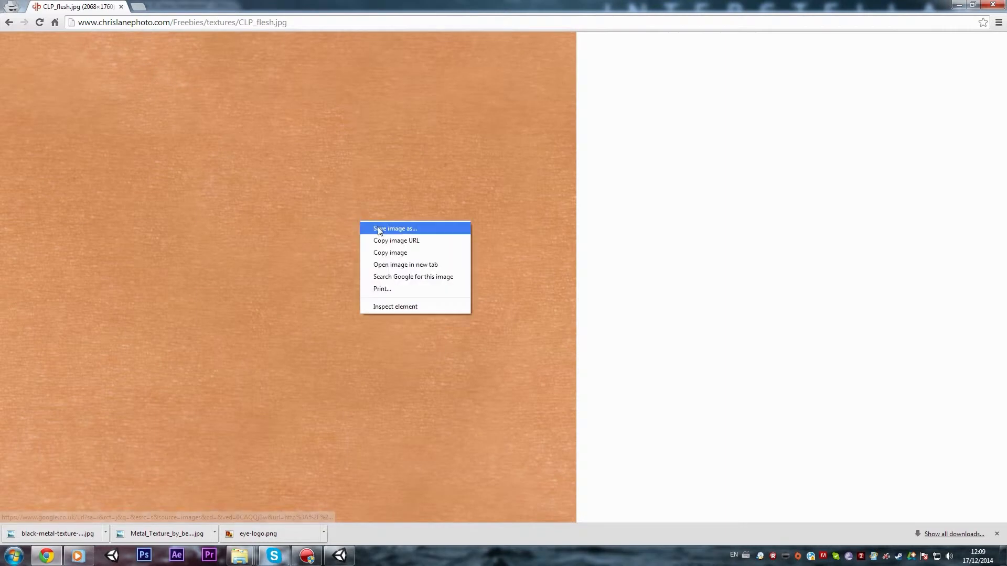
left_click(394, 229)
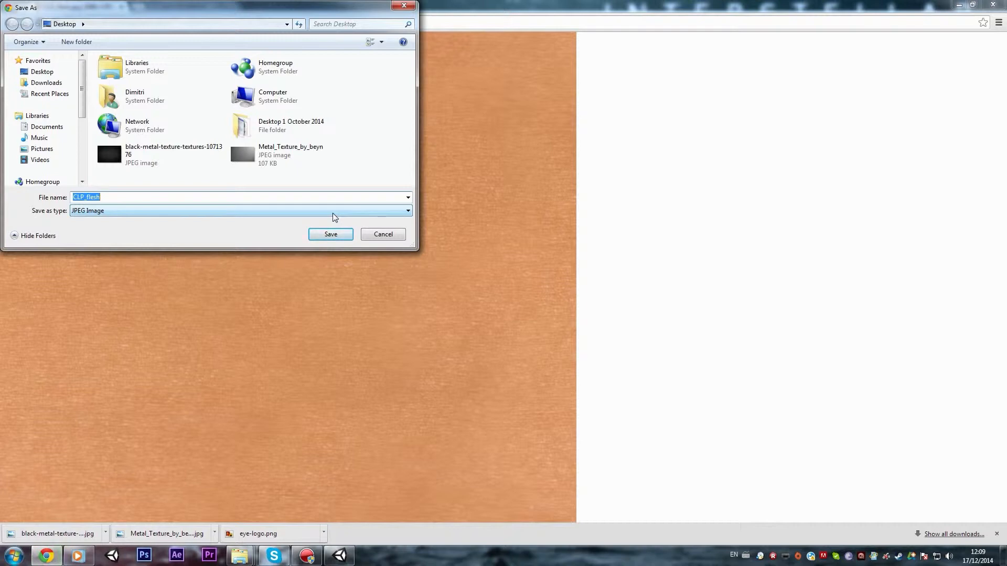
key("Return")
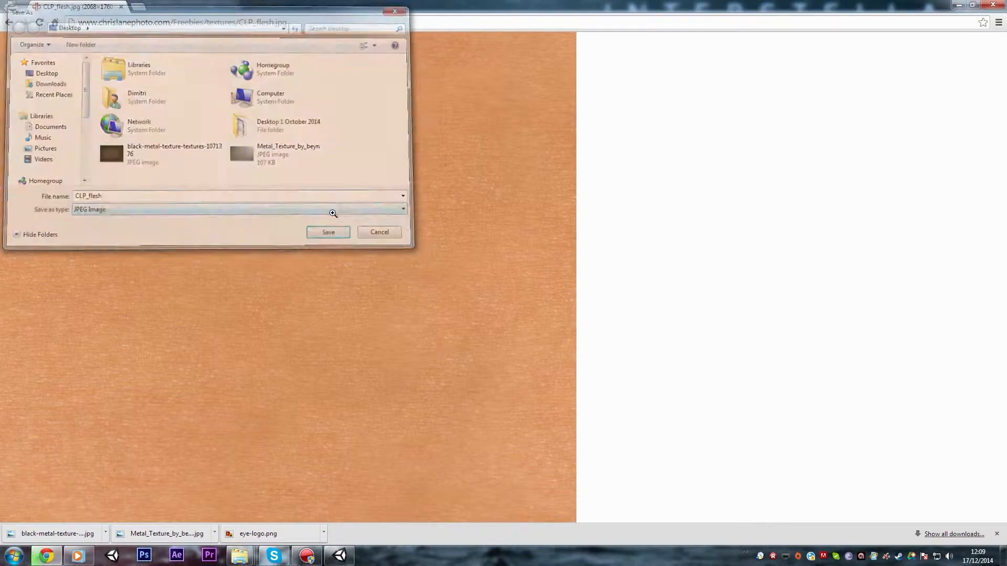
Import the CLP_flesh image from the desktop into Unity's Textures folder and apply it to both forearm segments.
left_click(1002, 556)
left_click(112, 405)
left_click_drag(24, 357, 262, 489)
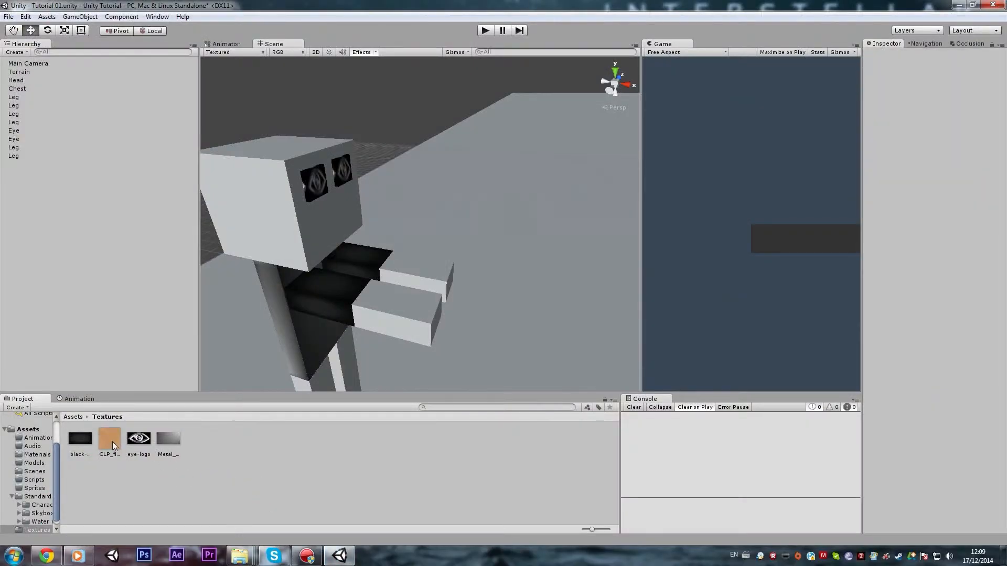
left_click_drag(384, 313, 385, 316)
left_click_drag(108, 438, 423, 272)
right_click_drag(422, 271, 376, 292)
Select both legs and shorten them to a Y scale of about 0.83.
left_click(373, 272)
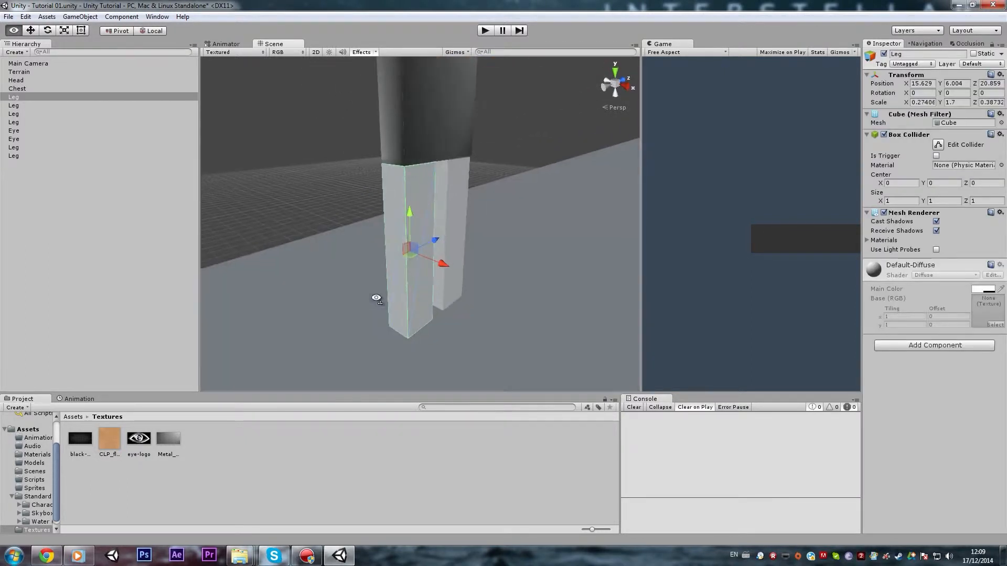
left_click(460, 217)
left_click(411, 235, "shift")
right_click_drag(411, 235, 427, 246)
key("w")
key("e")
key("w")
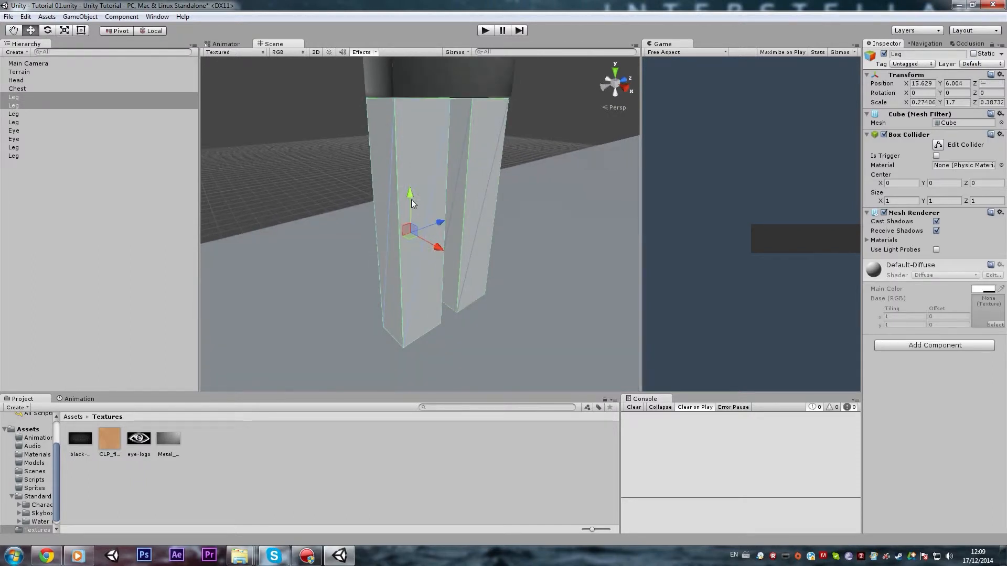
key("r")
left_click_drag(410, 196, 447, 233)
Duplicate the two shortened legs and stack the segments as upper and lower legs beneath the chest.
key("w")
key("ctrl+d")
right_click_drag(514, 215, 530, 196)
scroll(531, 196, "down", 5)
left_click(301, 309)
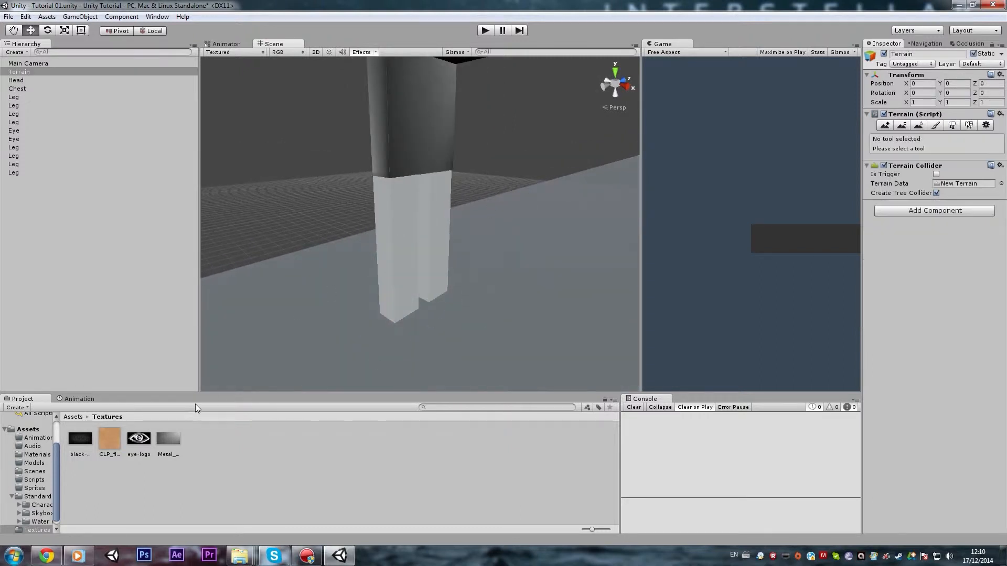
Apply the CLP_flesh texture to both lower leg segments.
left_click_drag(355, 289, 455, 290)
scroll(418, 286, "down", 4)
scroll(455, 290, "up", 4)
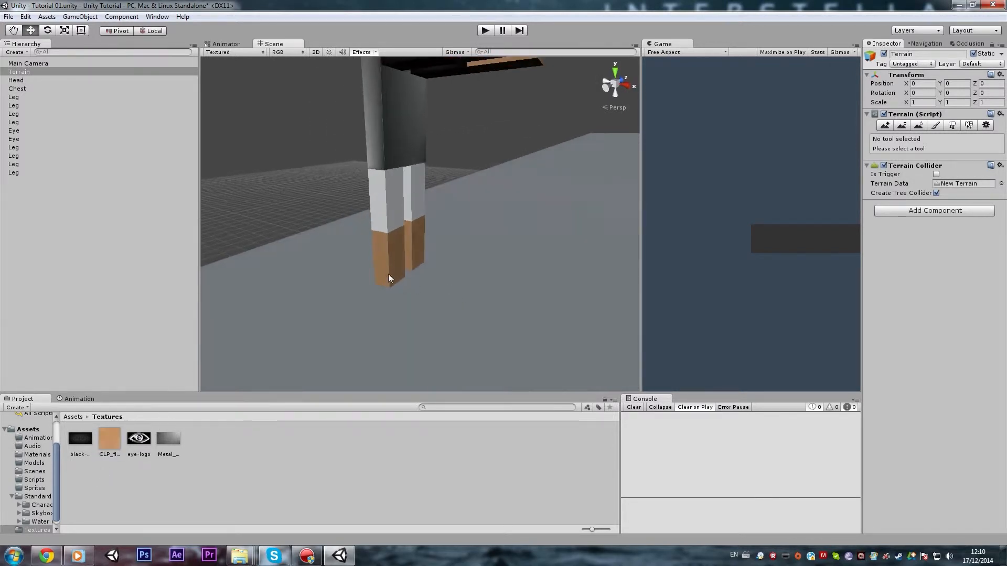
Duplicate both lower legs, rotate the copies 90° about Z and place them as feet at the leg ends.
left_click(388, 271)
left_click(422, 236, "shift")
key("ctrl+d")
key("e")
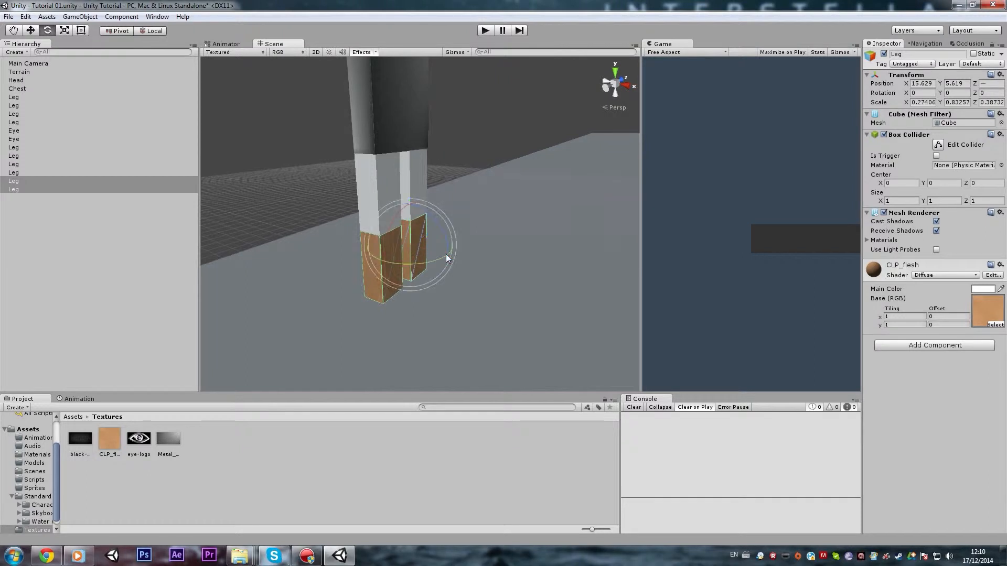
right_click_drag(446, 254, 413, 242)
left_click_drag(444, 231, 350, 125)
key("w")
left_click_drag(419, 206, 412, 283)
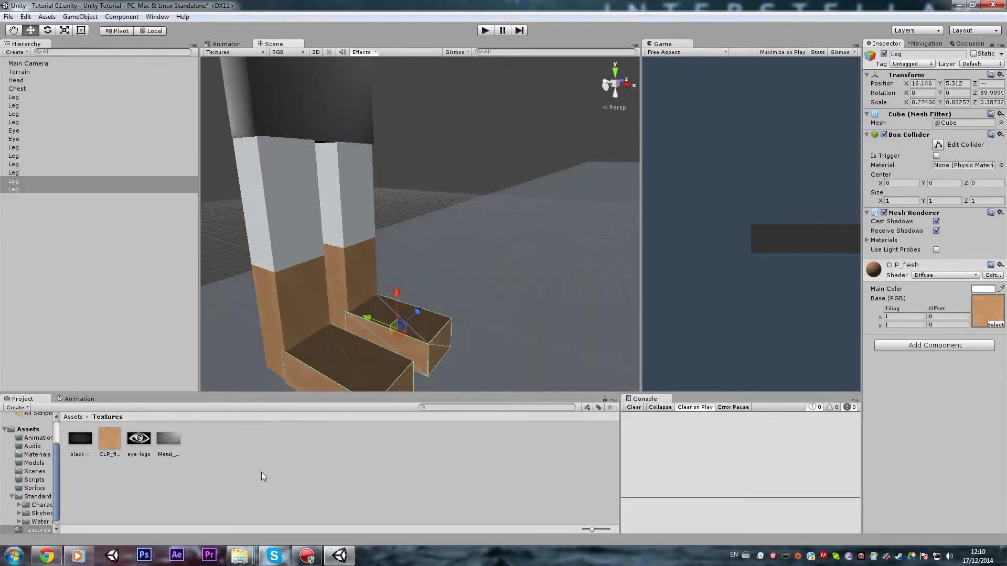
left_click(261, 474)
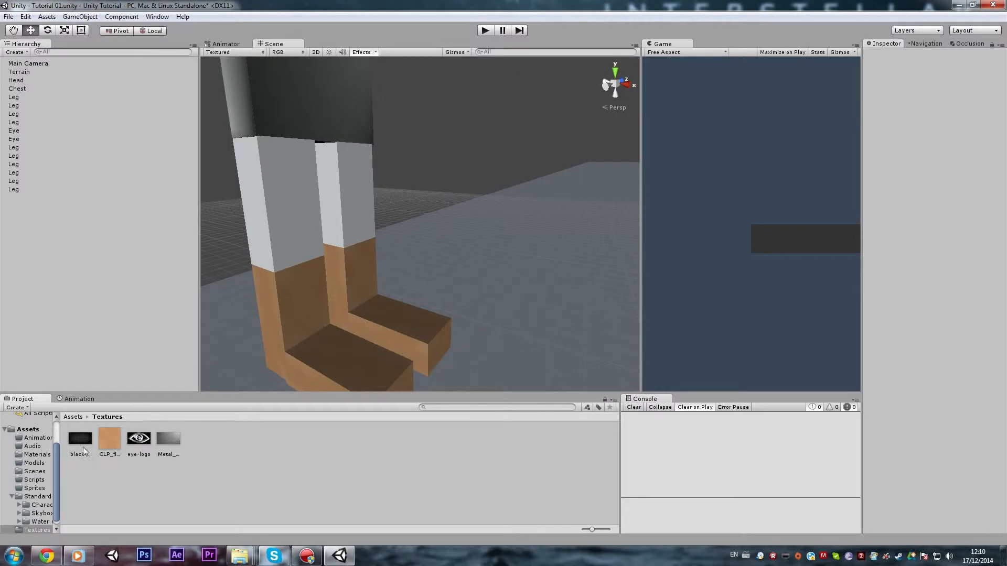
Apply the black metal texture to both feet and adjust their placement under the legs.
left_click_drag(80, 438, 318, 375)
left_click_drag(396, 325, 378, 342)
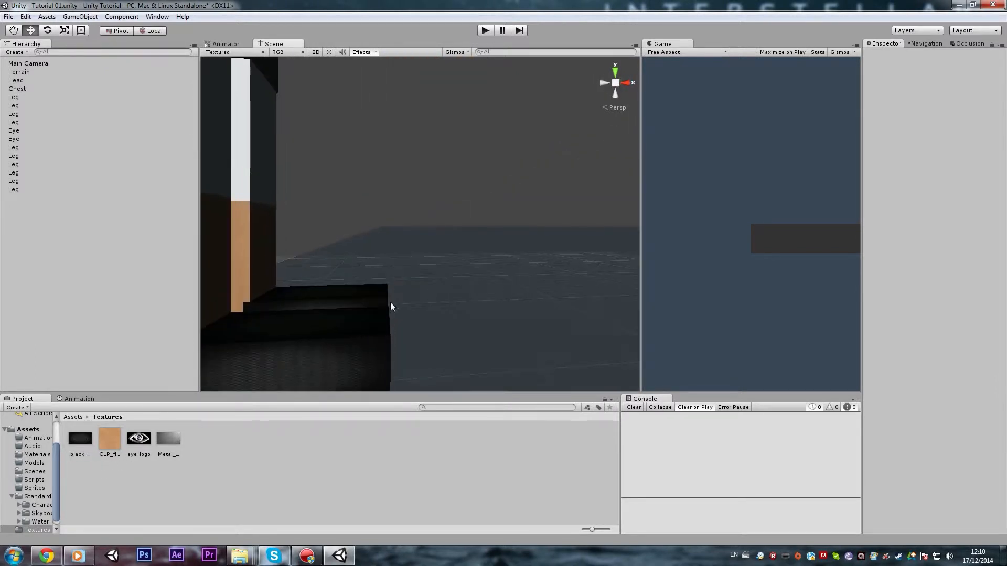
left_click(385, 310)
left_click_drag(385, 311, 288, 388, "alt")
left_click(444, 225, "shift")
left_click_drag(411, 209, 414, 213)
right_click_drag(413, 209, 420, 208)
left_click_drag(421, 209, 425, 211)
right_click_drag(426, 211, 409, 189)
left_click(466, 147)
Apply the black metal texture to both upper leg segments.
key("s")
key("w")
key("s")
key("s")
key("w")
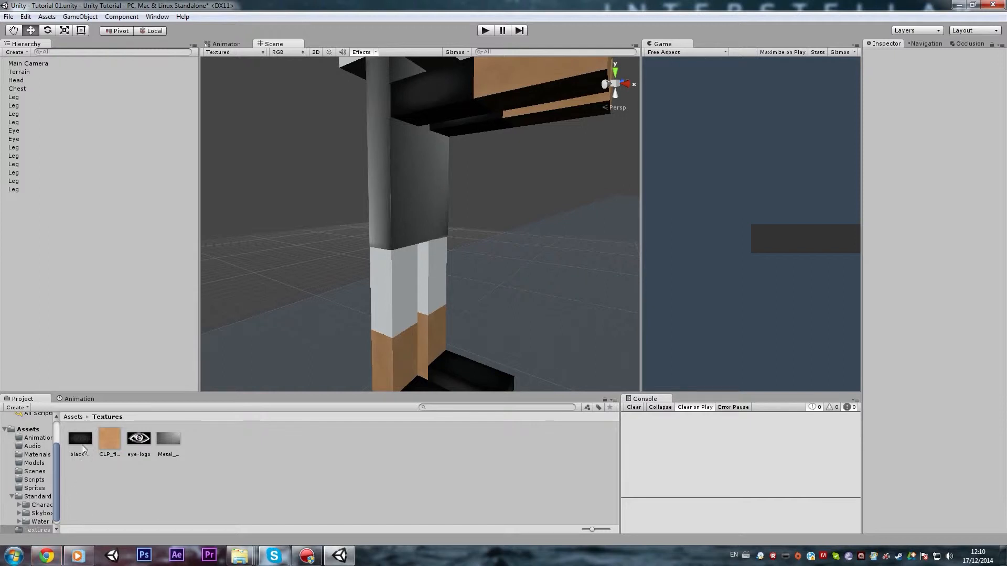
left_click_drag(358, 296, 392, 300)
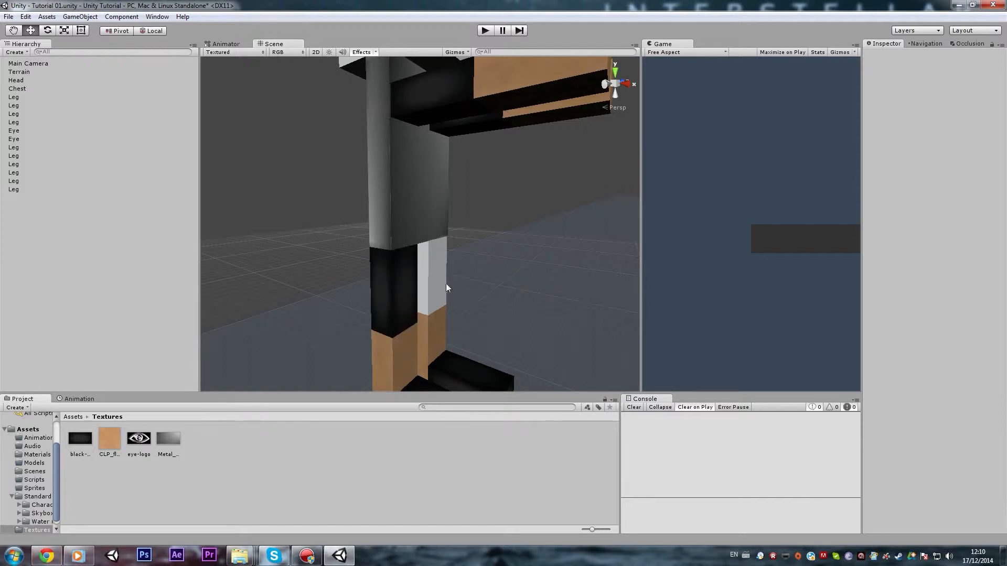
left_click_drag(90, 448, 434, 288)
Apply the CLP_flesh texture to the head.
right_click_drag(433, 288, 393, 347)
key("s")
key("s")
key("w")
left_click_drag(398, 283, 398, 285)
right_click_drag(409, 302, 357, 283)
key("s")
key("w")
key("s")
key("w")
right_click_drag(464, 230, 332, 251)
key("a")
key("d")
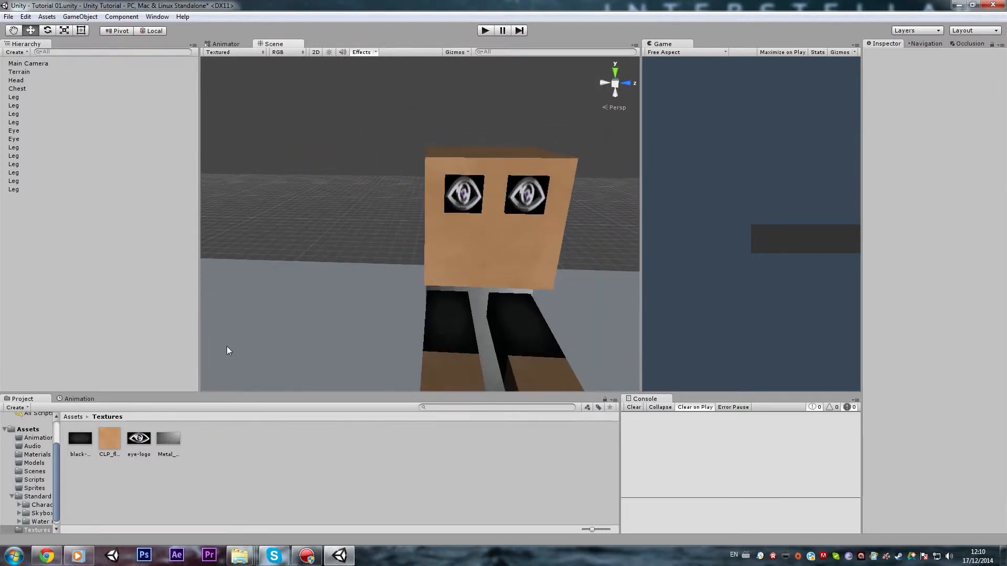
Duplicate an eye, center the copy on the lower part of the face and rename it Mouth.
left_click(526, 191)
key("ctrl+d")
left_click_drag(527, 151, 527, 211)
left_click_drag(558, 252, 528, 252)
left_click(21, 199)
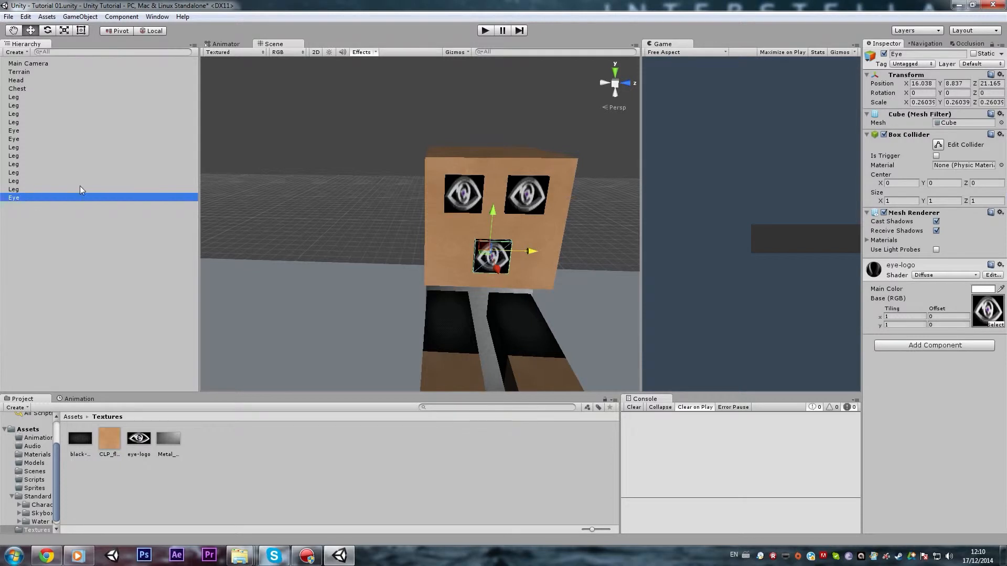
type("Mouth")
key("Return")
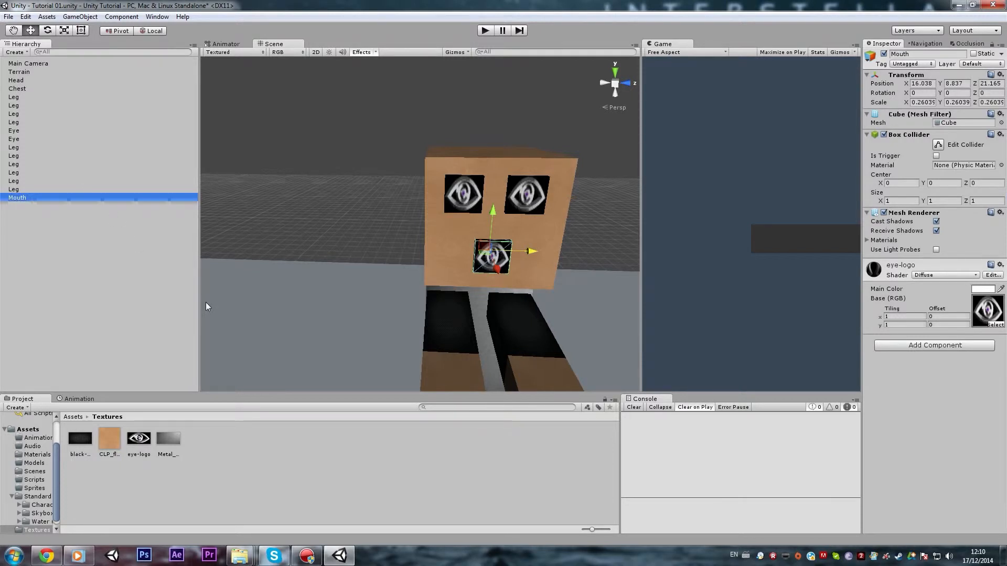
Reshape the mouth into a thin wide bar, Y scale about 0.11 and Z scale about 0.52, with the CLP_flesh texture.
left_click_drag(493, 252, 526, 250)
key("r")
left_click_drag(494, 213, 537, 251)
key("w")
right_click_drag(469, 268, 522, 259)
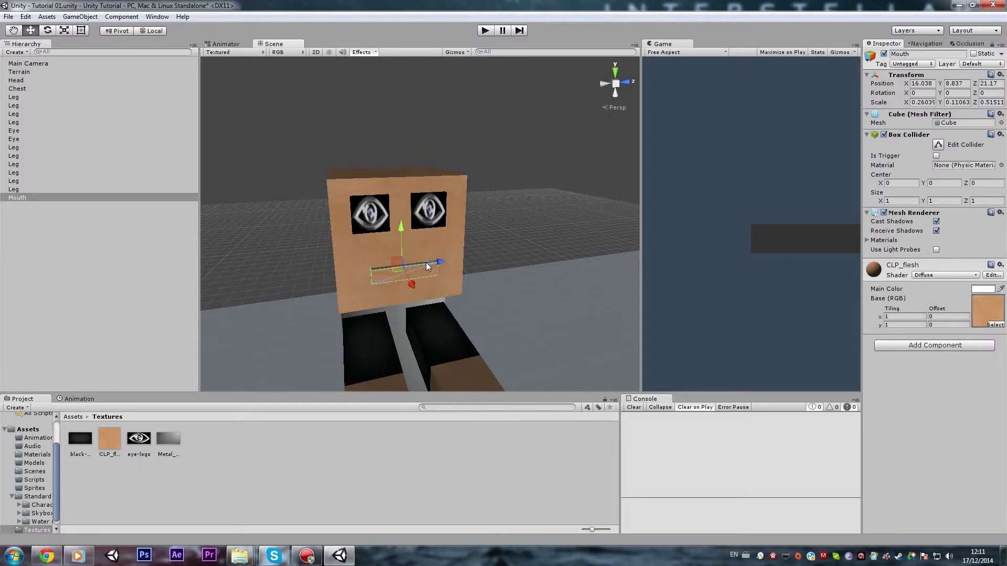
key("ctrl+d")
key("e")
left_click_drag(441, 263, 461, 190)
key("w")
left_click_drag(437, 226, 665, 200)
key("Delete")
Duplicate the mouth, rotate the copy to about -47° around X and place it against the side of the head.
scroll(457, 258, "up", 5, "alt")
left_click_drag(457, 258, 383, 225, "alt")
left_click(439, 264)
scroll(459, 274, "up", 5, "alt")
key("ctrl+d")
key("e")
mouse_move(350, 253)
left_mouse_down()
mouse_move(356, 299)
mouse_move(351, 269)
left_mouse_up()
left_click_drag(472, 248, 299, 250, "alt")
key("w")
key("f")
Rename the tilted mouth copy on the side of the head as Ear.
left_click(28, 207)
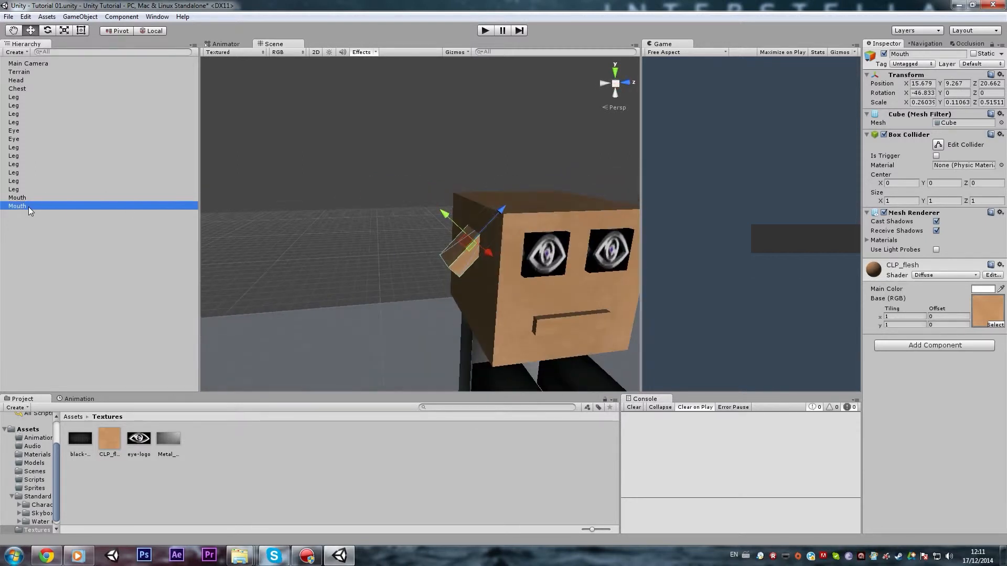
left_click(27, 209)
type("Ear")
key("Return")
Duplicate the ear and place the copy on the opposite side of the head.
left_click_drag(456, 262, 363, 252, "alt")
key("ctrl+d")
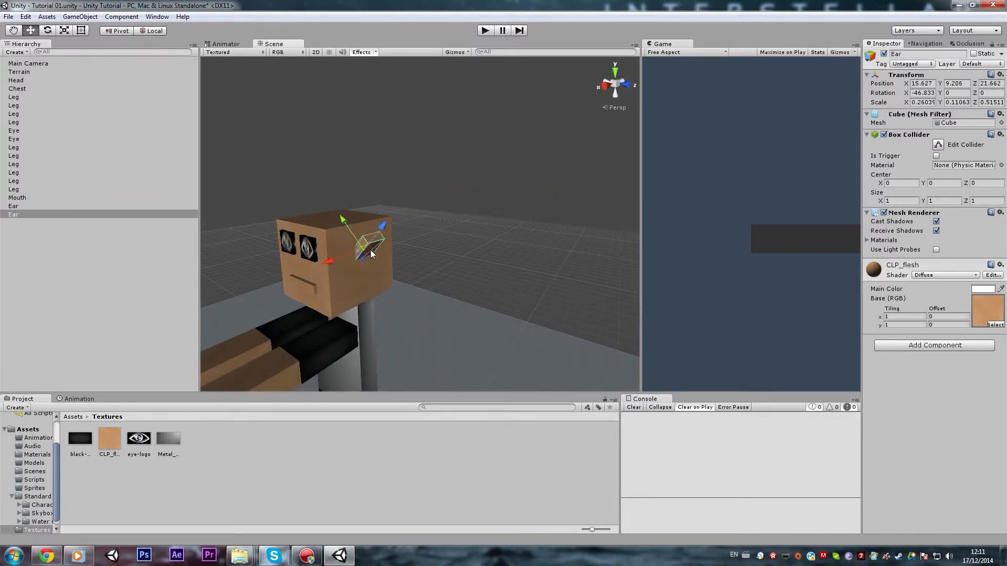
Examine the head from both sides and the front to check the ears, eyes and mouth.
key("e")
left_click_drag(416, 282, 546, 326)
right_click_drag(546, 325, 544, 325)
key("d")
key("w")
left_click(545, 250)
right_click_drag(546, 250, 653, 264)
key("s")
key("w")
key("s")
right_click_drag(467, 266, 430, 283)
key("w")
key("a")
key("s")
key("w")
key("s")
key("w")
key("s")
key("s")
key("w")
key("s")
key("s")
key("w")
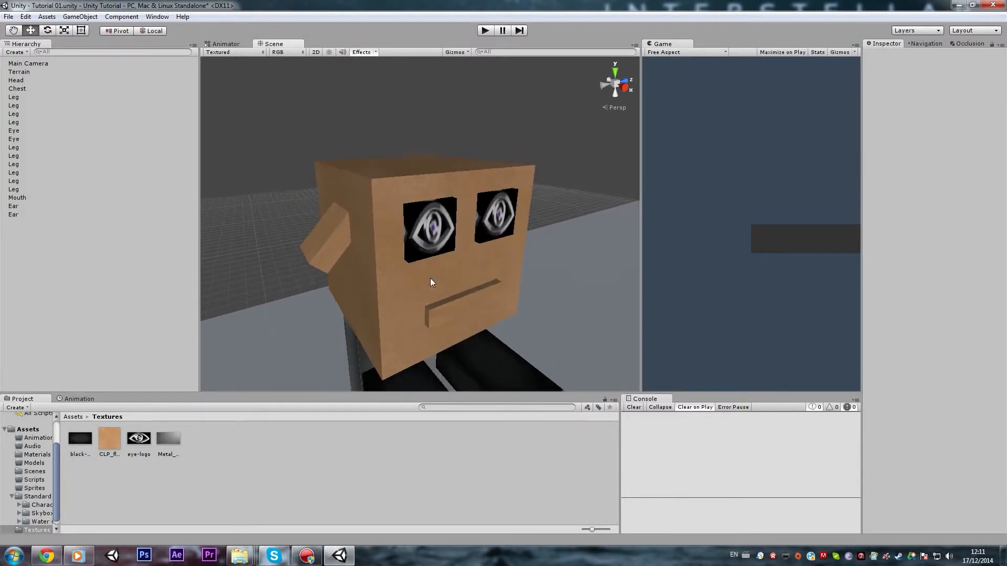
Select the head and view the shaders available for its CLP_flesh material.
left_click(430, 283)
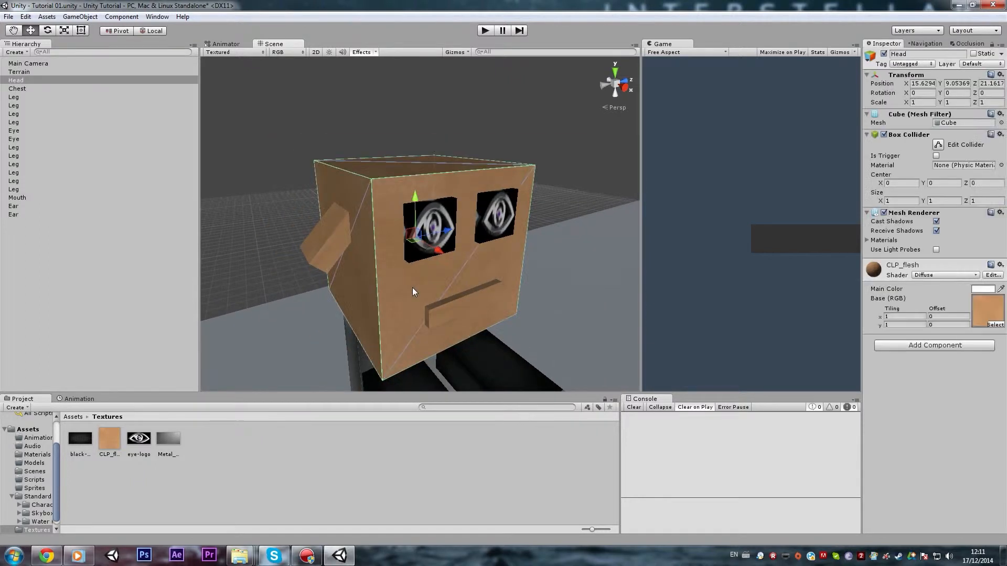
left_click(939, 275)
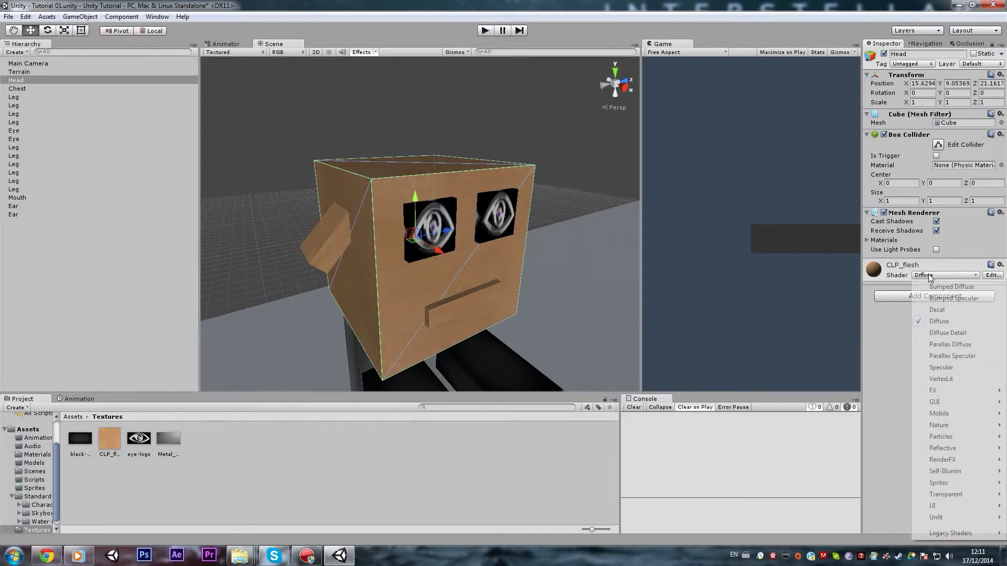
left_click(901, 312)
left_click(881, 275)
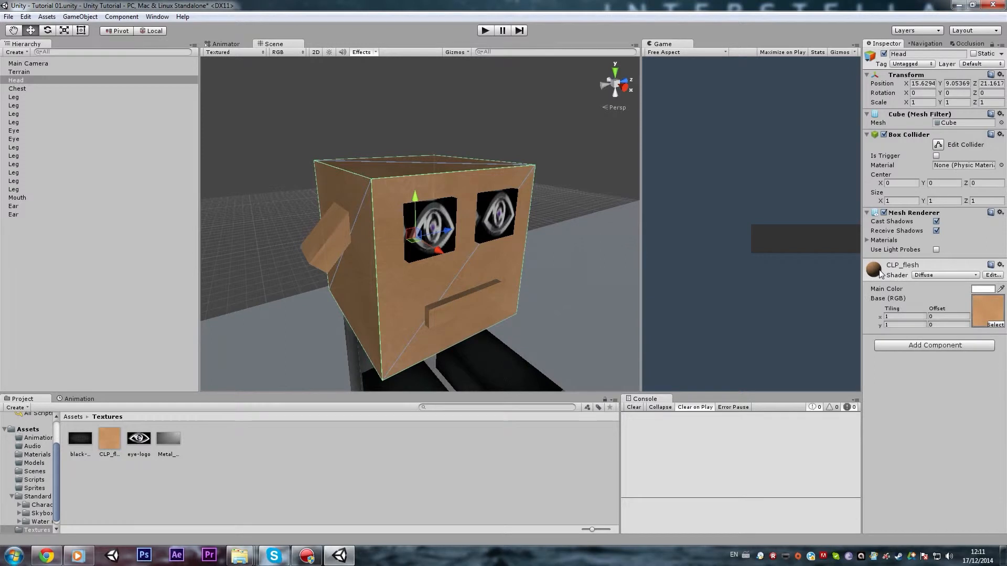
Examine the black metal texture on the upper arms up close.
scroll(607, 297, "down", 5, "alt")
key("w")
mouse_move(609, 293)
right_mouse_down()
mouse_move(617, 285)
mouse_move(618, 299)
right_mouse_up()
key("s")
key("a")
key("w")
key("a")
key("s")
key("w")
left_click(142, 477)
right_click_drag(335, 315, 301, 371)
key("w")
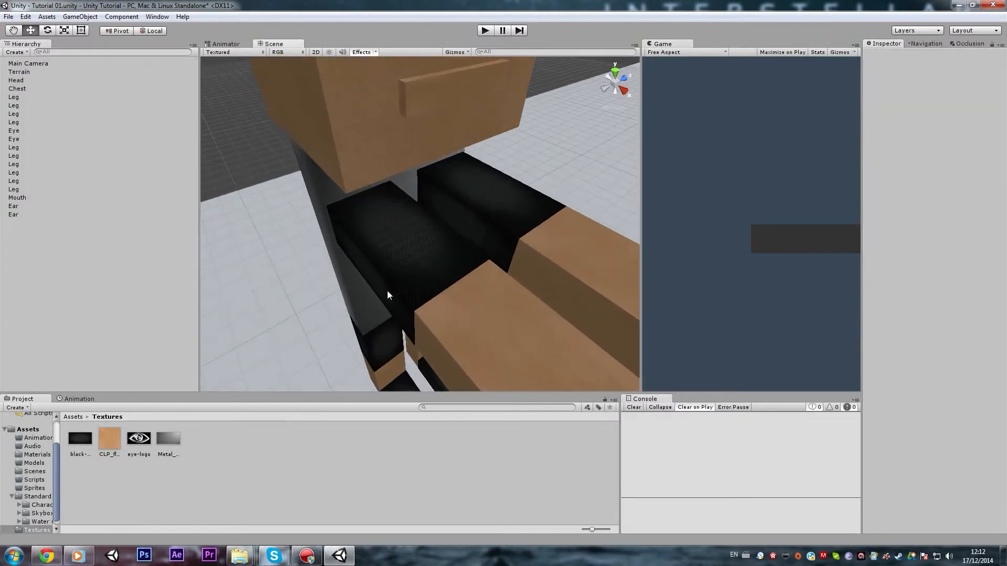
scroll(387, 291, "up", 2)
Duplicate the black-metal-texture image in the Textures folder.
left_click(79, 442)
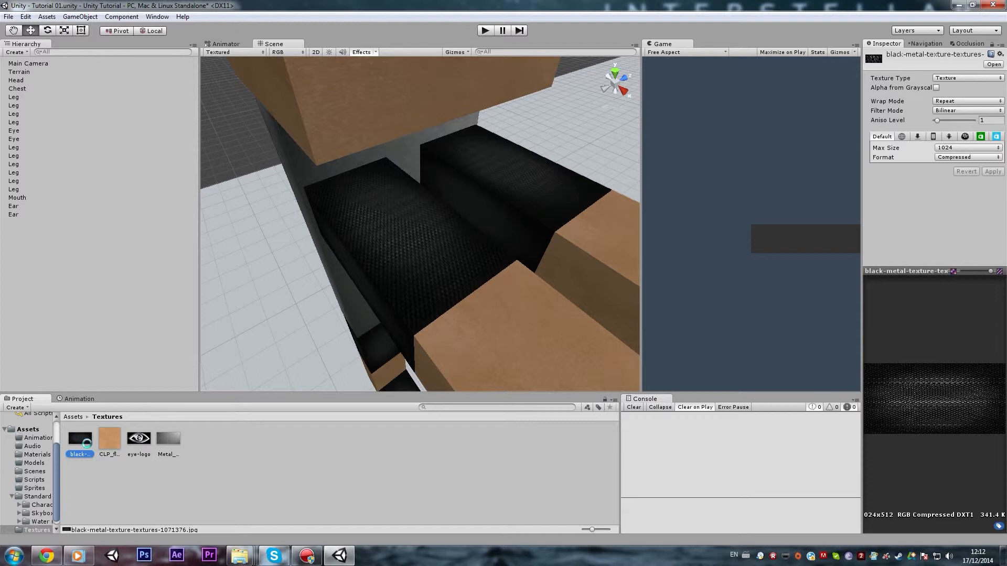
right_click(75, 447)
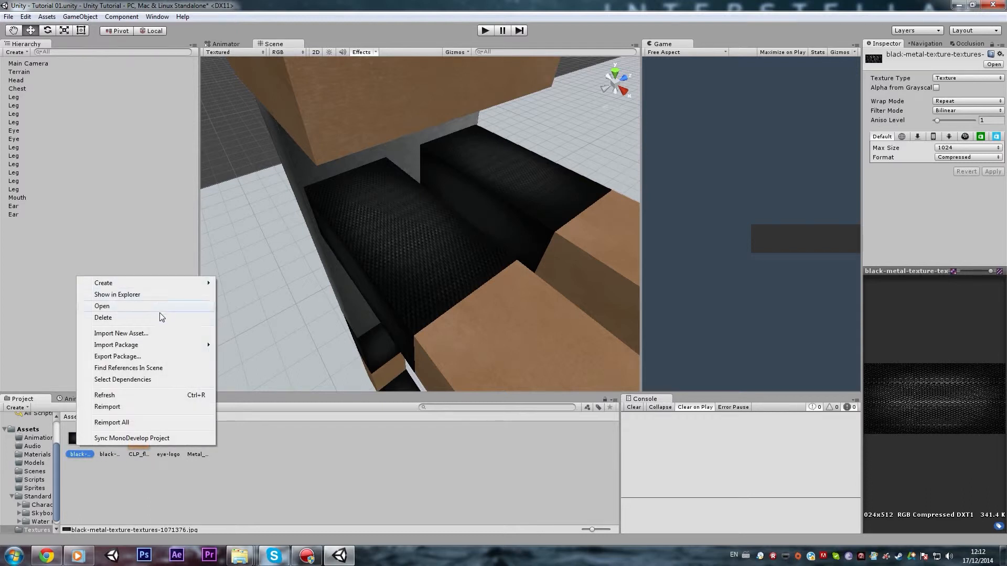
left_click(24, 16)
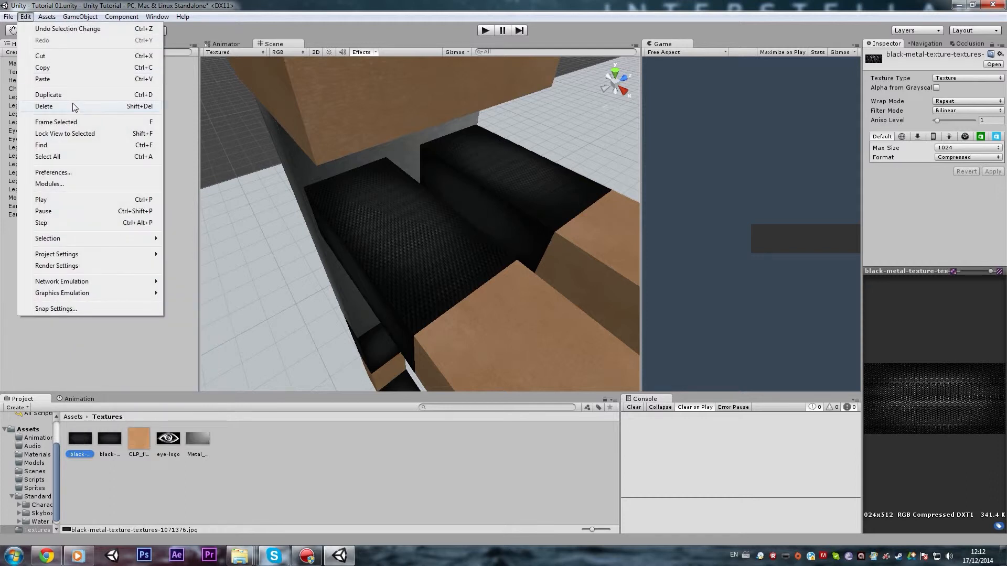
left_click(142, 100)
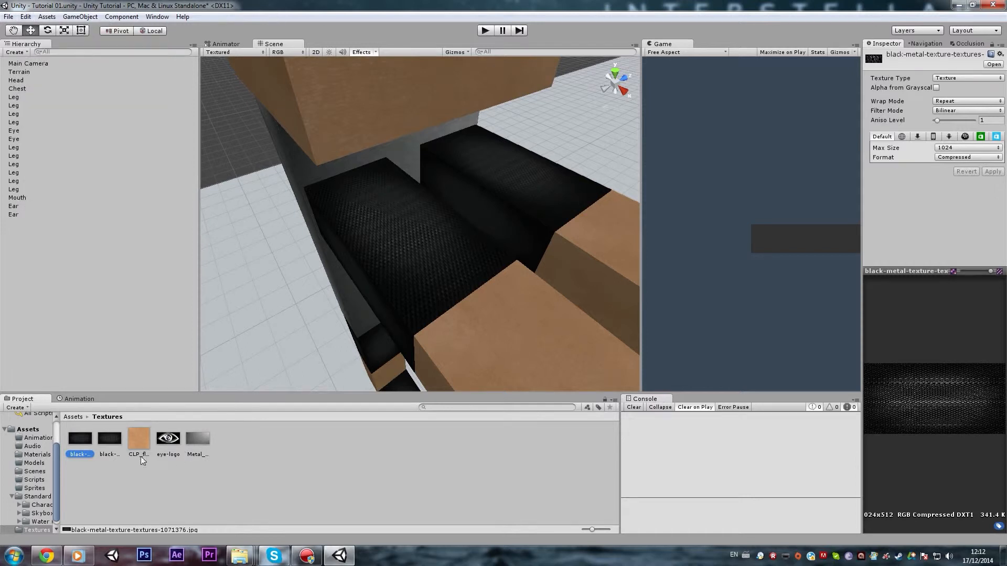
Change the texture type of the black metal copy to Normal map and apply the import settings.
left_click(117, 441)
left_click(955, 77)
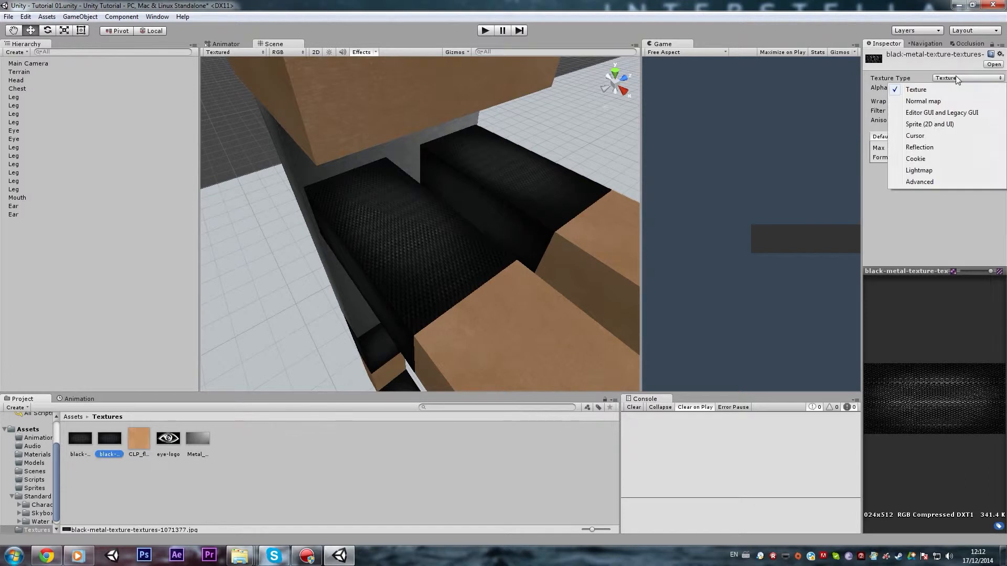
left_click(928, 104)
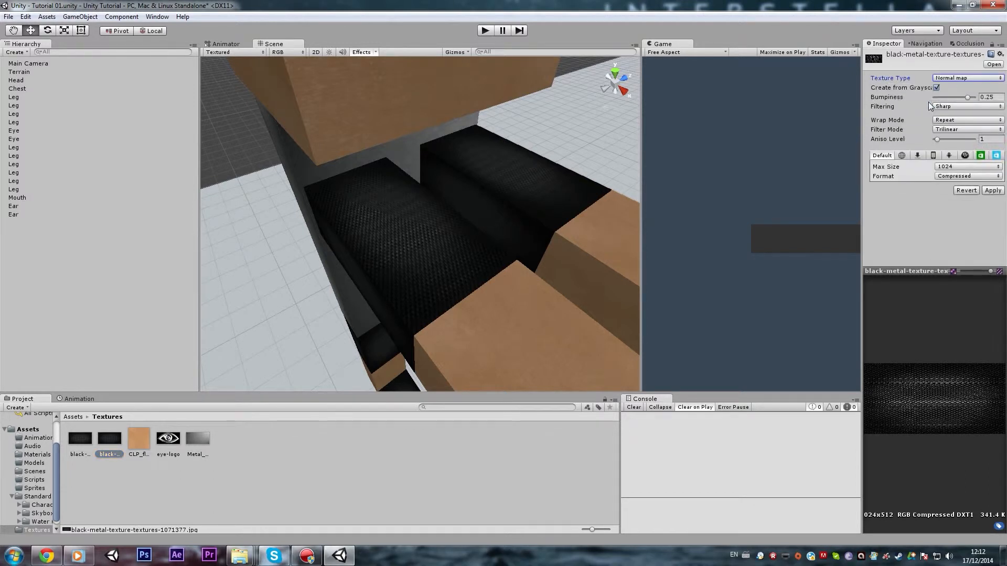
left_click(990, 189)
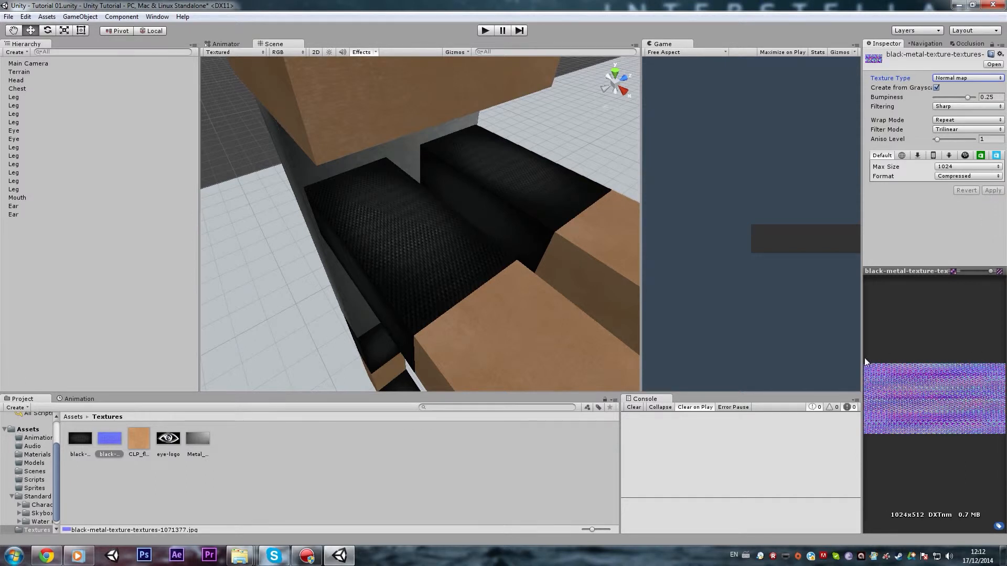
Select the black upper arm and change its material's shader to Bumped Specular.
right_click_drag(525, 231, 410, 241)
key("s")
key("w")
left_click(363, 264)
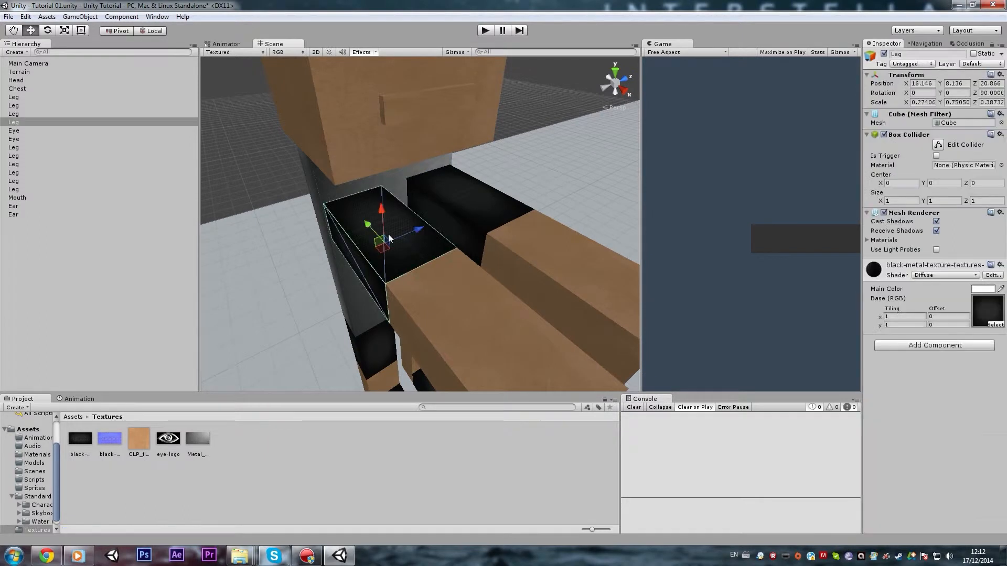
left_click(940, 276)
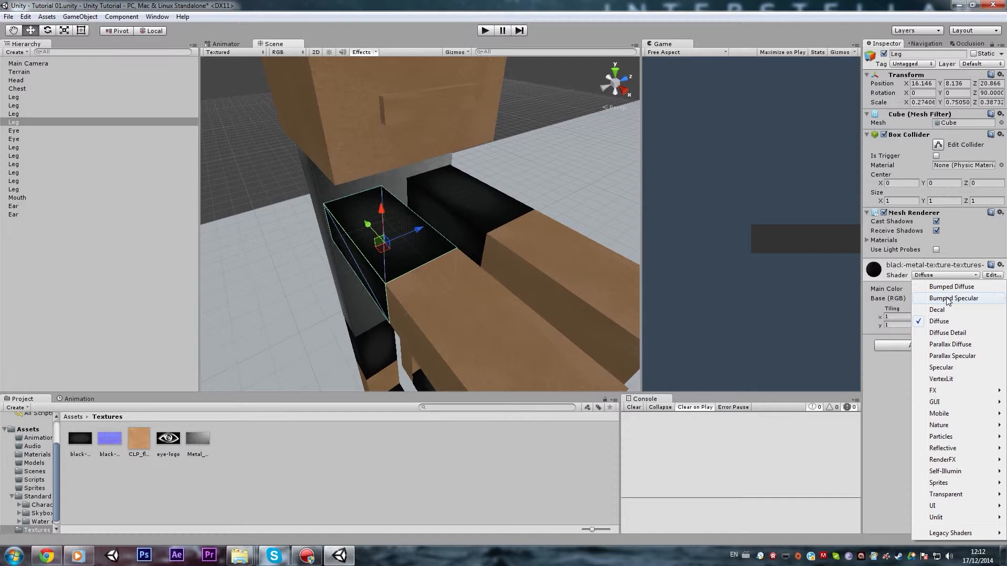
left_click(947, 299)
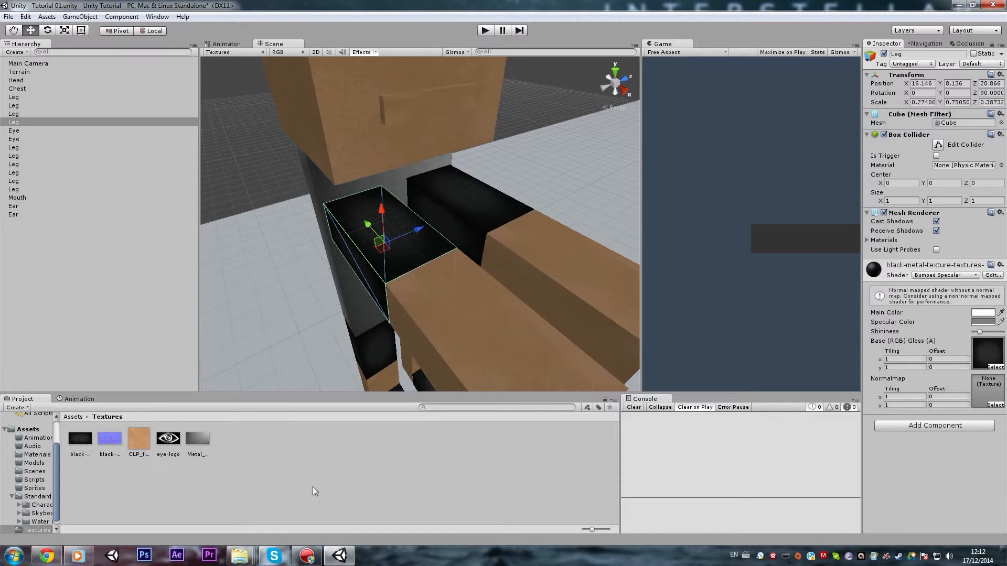
Assign the black metal normal map to the upper arm material's Normalmap slot, comparing the surface with and without it.
left_click_drag(113, 441, 989, 394)
key("w")
right_click_drag(429, 293, 414, 285)
key("ctrl+z")
right_click_drag(491, 294, 487, 303)
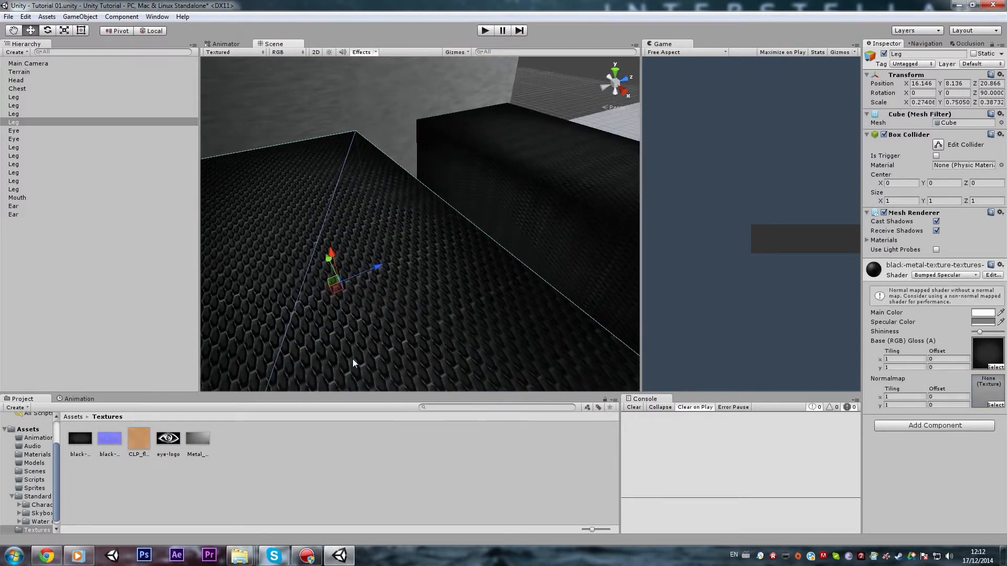
left_click_drag(112, 442, 990, 397)
right_click_drag(446, 300, 479, 296)
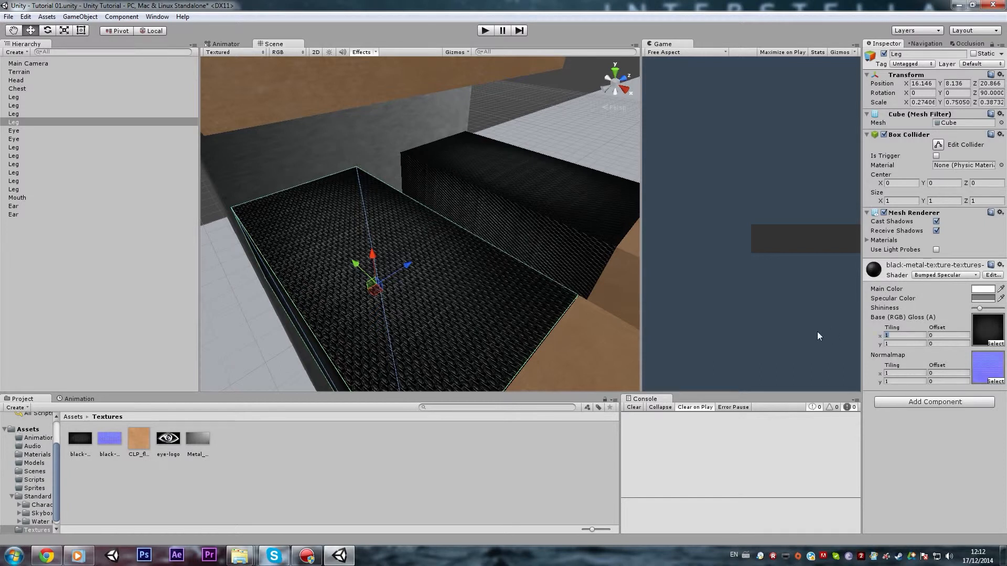
Set the base texture tiling of the black metal material to 15 in X and Y.
type("5")
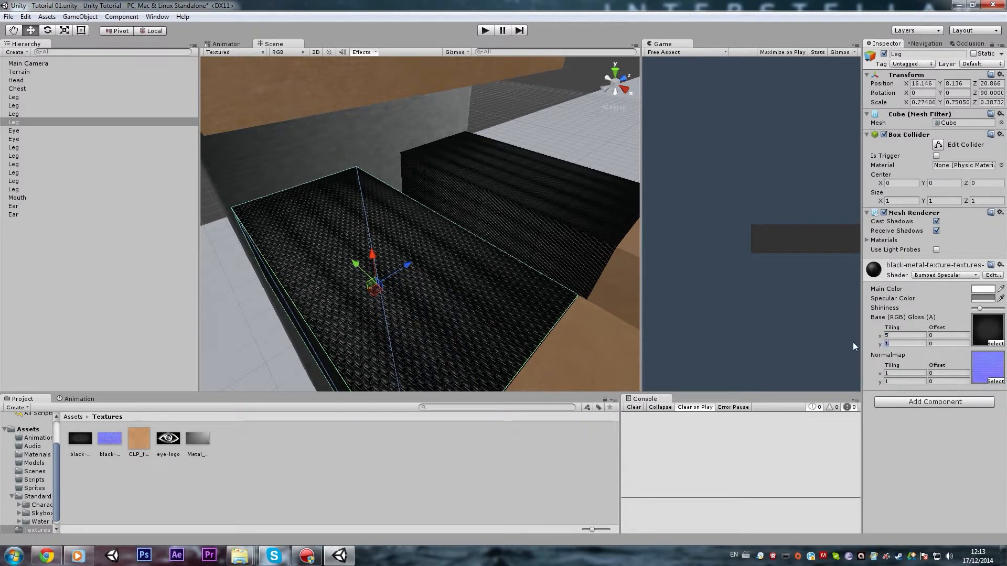
type("5")
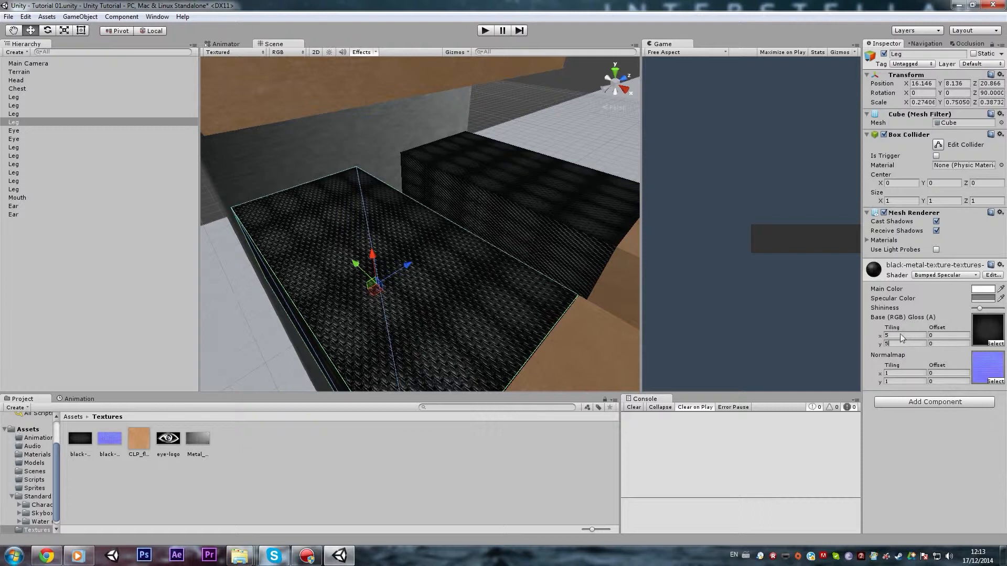
left_click(890, 335)
type("15")
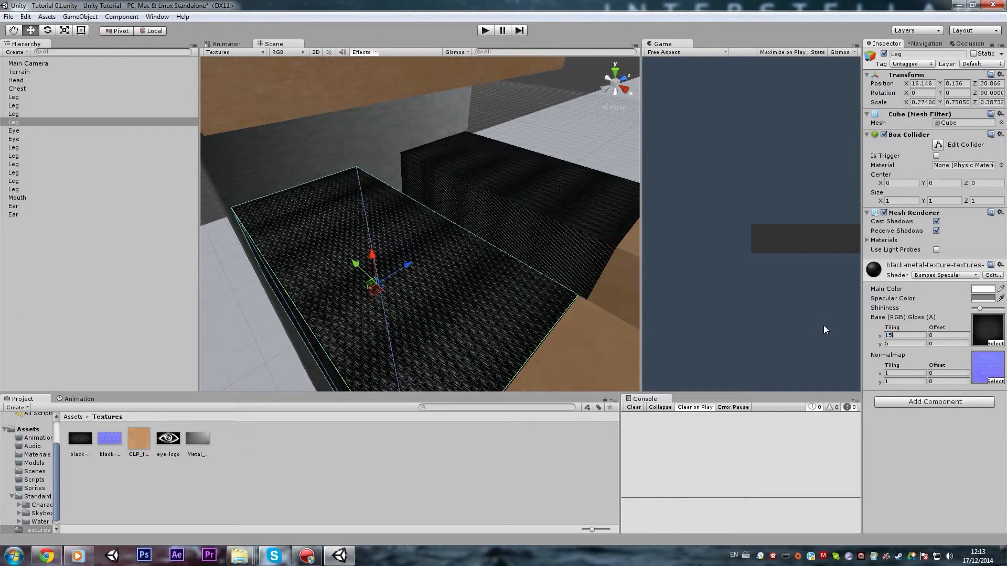
type("15")
right_click_drag(572, 297, 554, 291)
scroll(555, 292, "up", 2)
scroll(554, 291, "down", 2)
Set the normal map tiling of the black metal material to 15 in X and Y.
left_click_drag(899, 372, 852, 370)
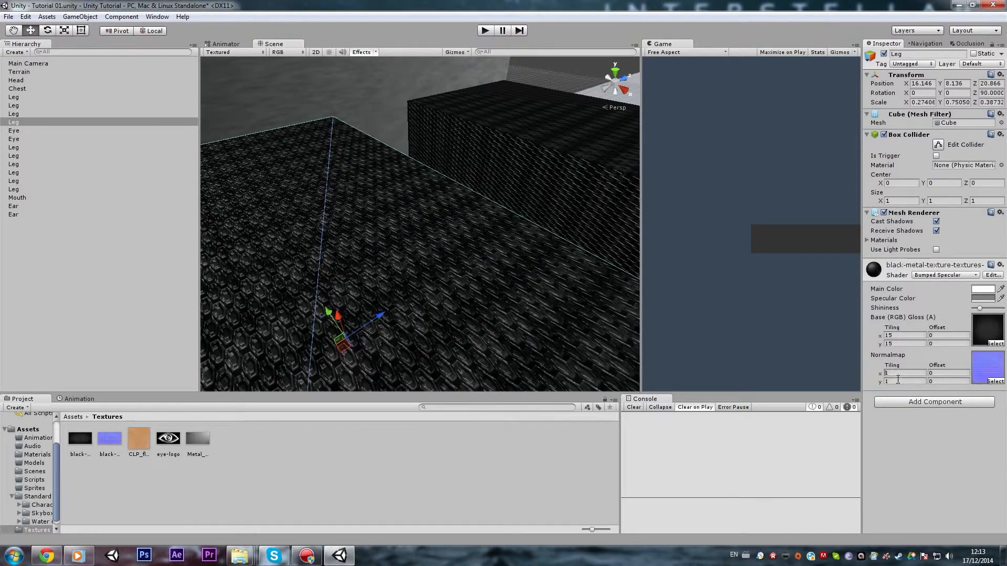
type("15")
key("Tab")
type("15")
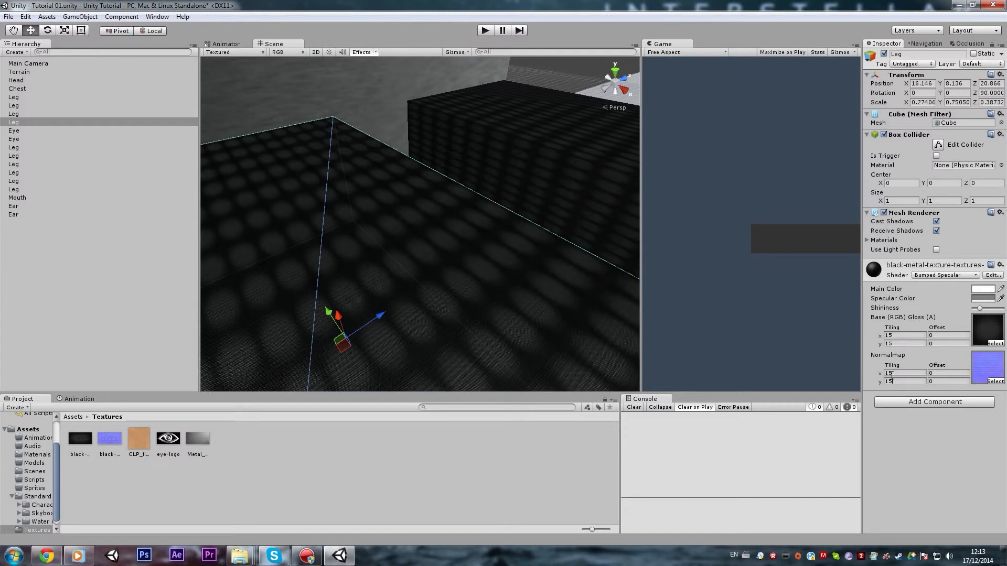
Set the black metal normal map's tiling to 0.5 in X and Y and check the arm surface.
type("0.50.5")
left_click_drag(482, 230, 502, 228, "alt")
right_click_drag(501, 228, 506, 248)
key("s")
key("w")
key("w")
key("s")
Try a normal map tiling of 1 in X and Y, undo it and enter 0.2 instead.
left_click_drag(914, 376, 801, 371)
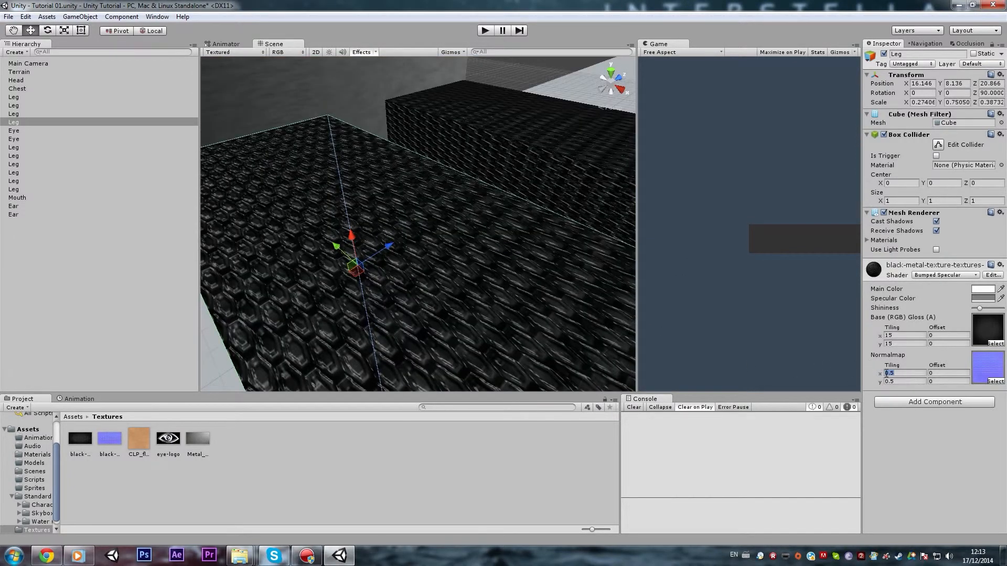
type("1")
left_click(910, 381)
type("1")
key("ctrl+z")
key("ctrl+z")
type("0.2")
Select both forearms and scale them together to make them shorter.
right_click_drag(519, 264, 528, 228)
key("s")
left_click(562, 171)
key("w")
right_click_drag(541, 129, 574, 223)
left_click(460, 285)
left_click(491, 227, "shift")
key("r")
left_click_drag(430, 210, 401, 200)
Duplicate the CLP_flesh texture in the Textures folder.
key("w")
key("s")
right_click_drag(400, 201, 367, 194)
key("w")
left_click(359, 130)
key("w")
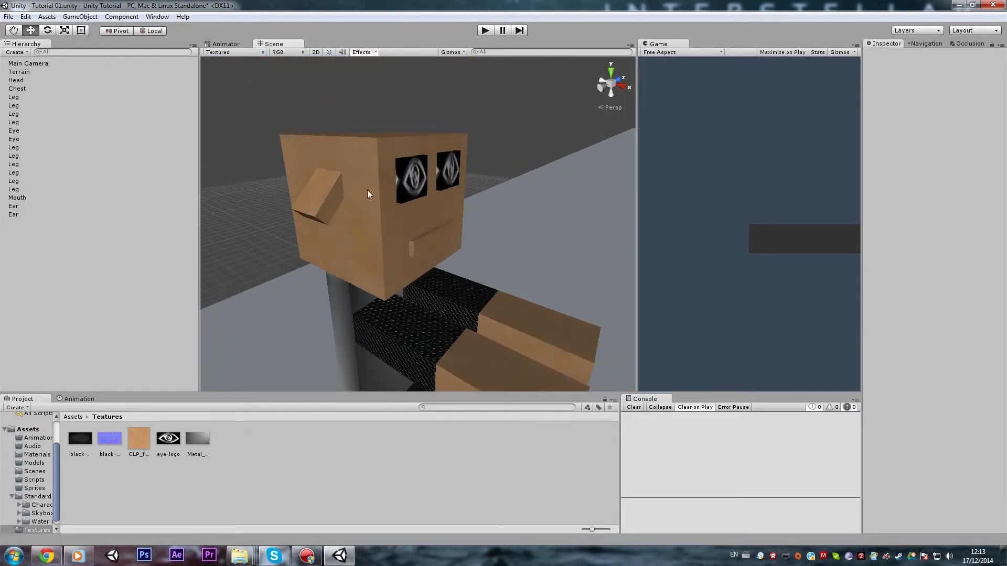
left_click(367, 194)
left_click(137, 448)
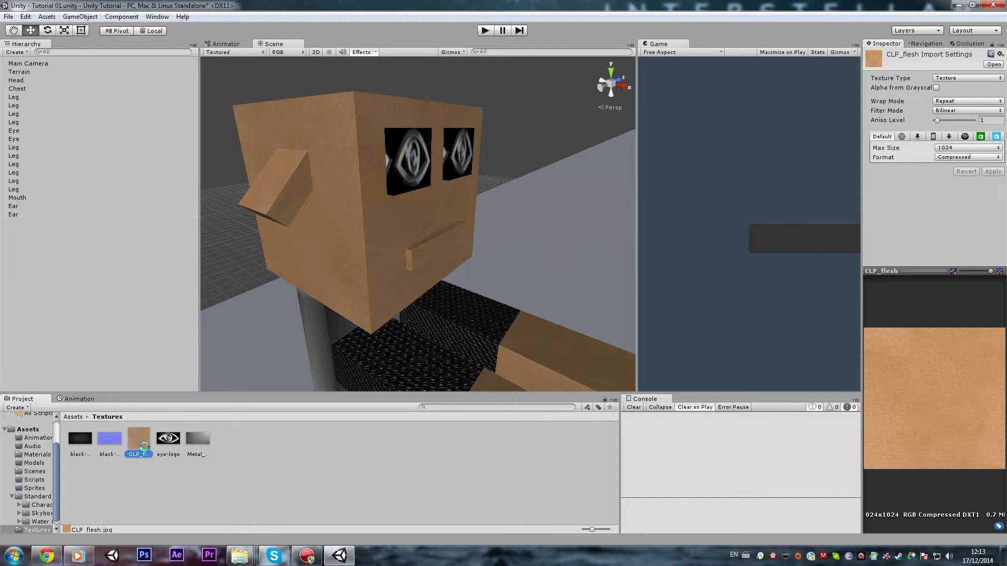
key("ctrl+d")
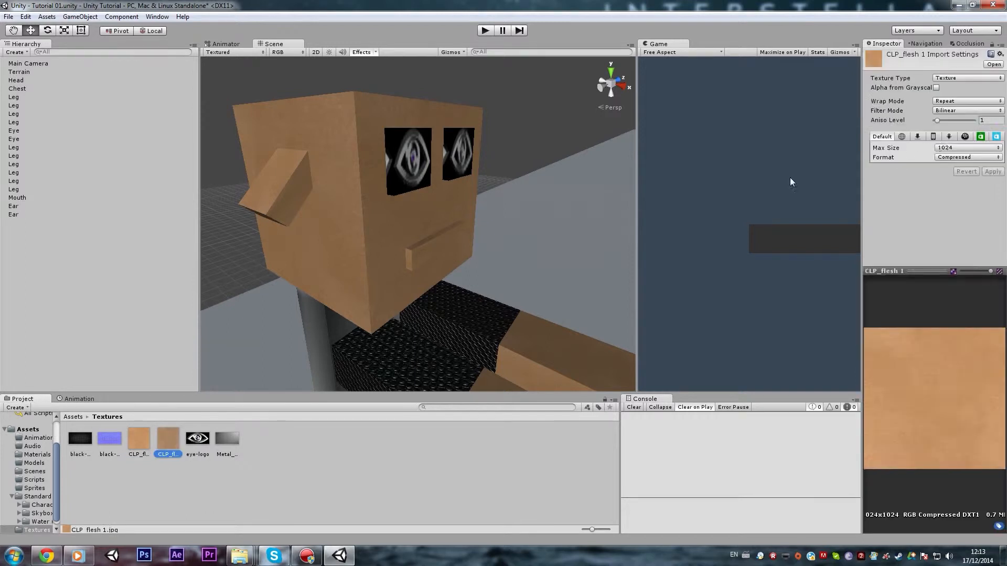
Change the texture type of the CLP_flesh copy to Normal map and apply the import settings.
left_click(954, 77)
left_click(939, 99)
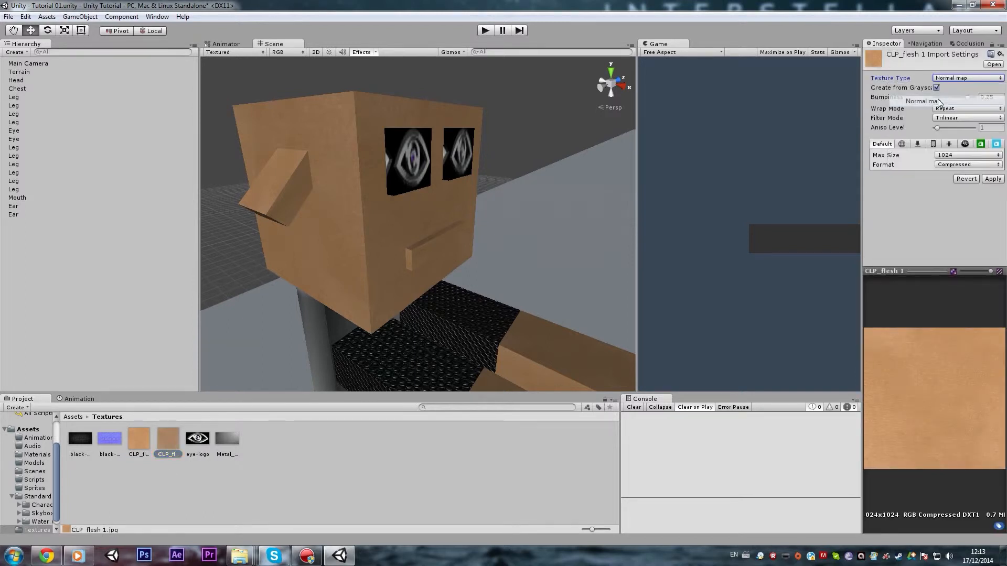
left_click(994, 191)
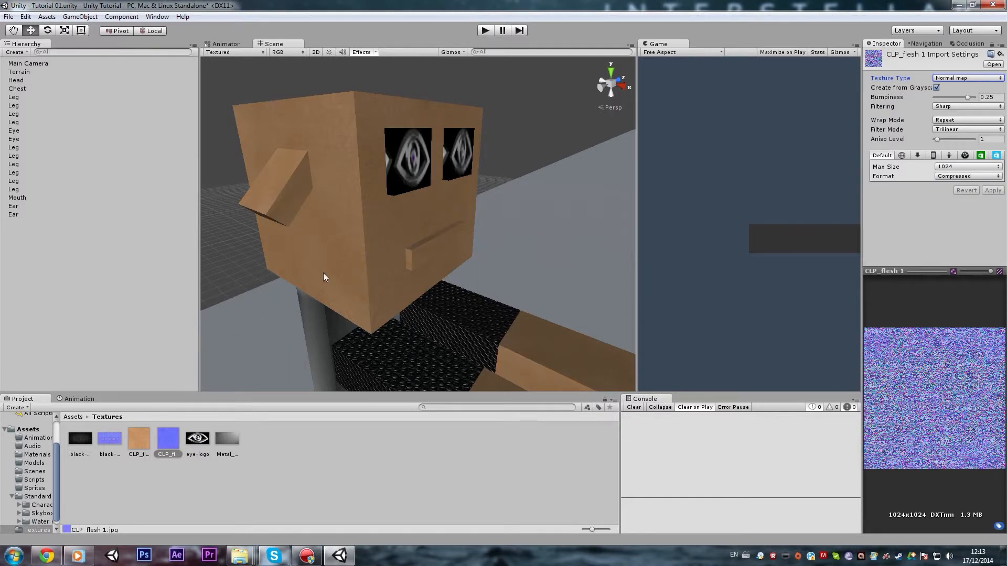
Select the head and change its CLP_flesh material's shader to Bumped Diffuse.
left_click(374, 226)
key("s")
right_click_drag(417, 253, 448, 272)
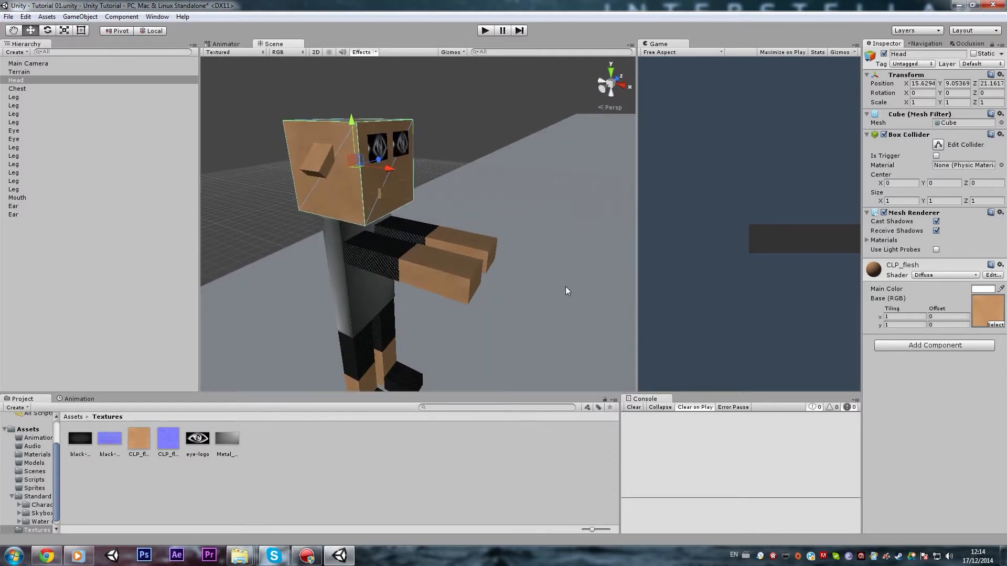
left_click(932, 275)
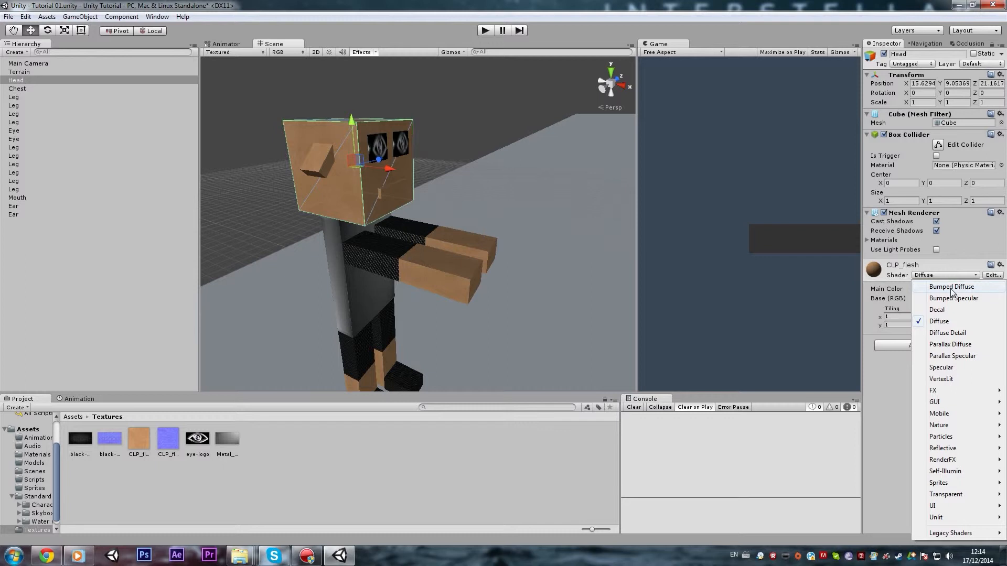
left_click(952, 287)
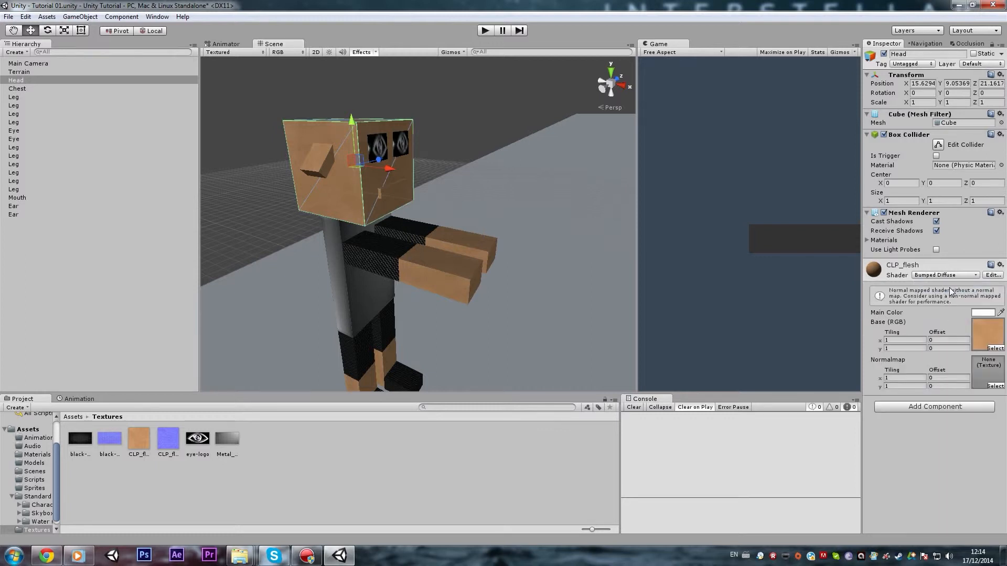
scroll(535, 281, "up", 10)
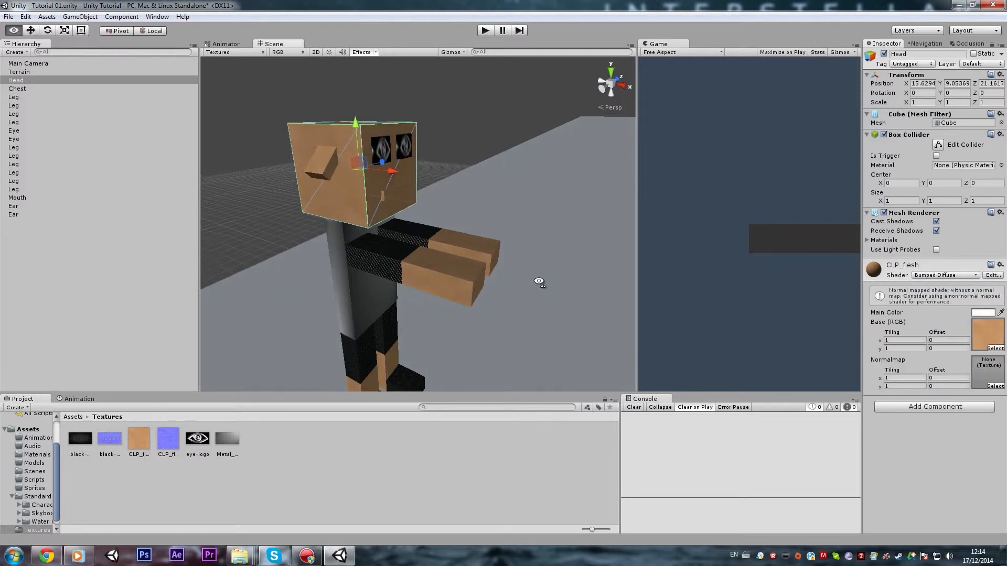
scroll(434, 282, "down", 8)
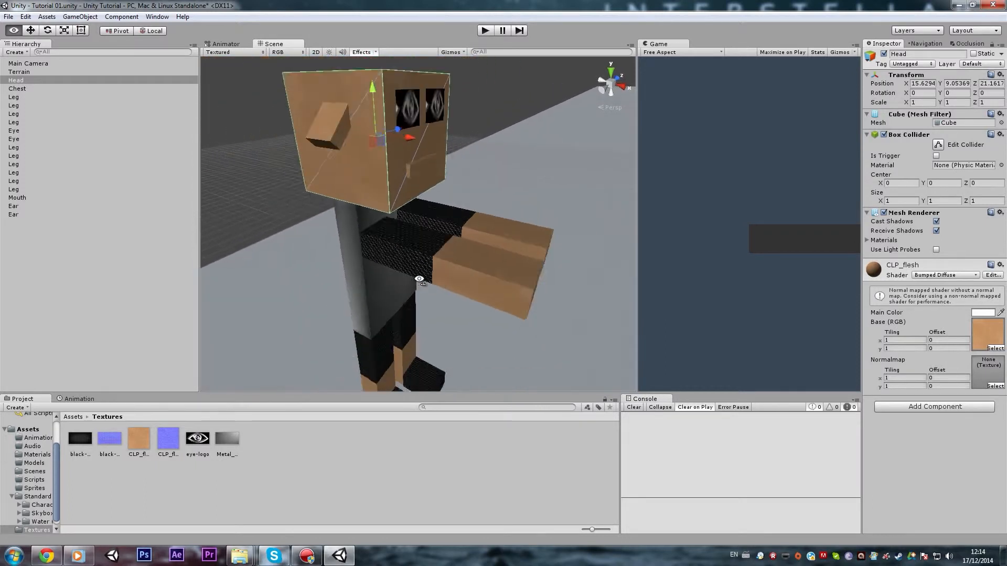
scroll(423, 267, "up", 6)
scroll(421, 261, "down", 3)
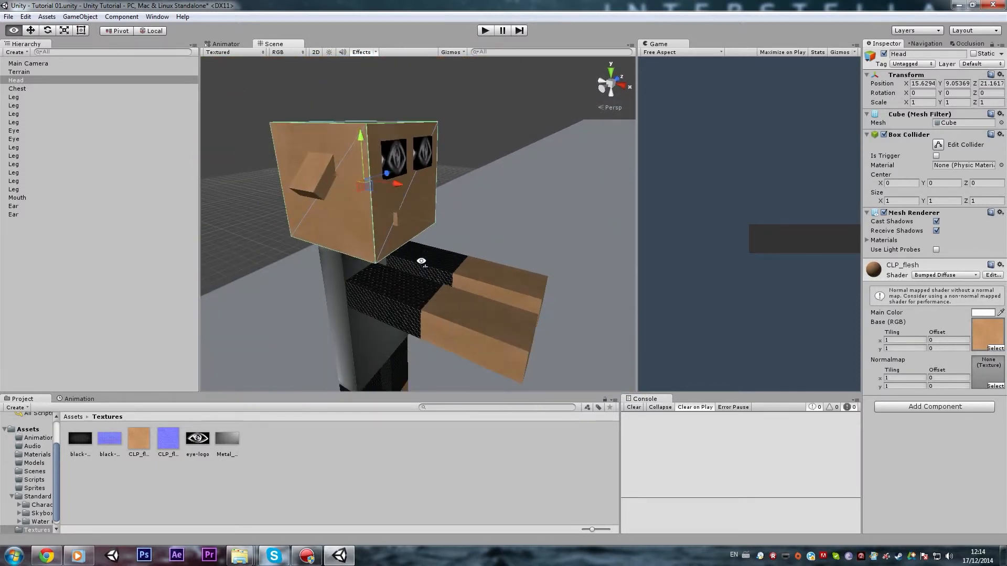
left_click_drag(421, 260, 420, 263, "alt")
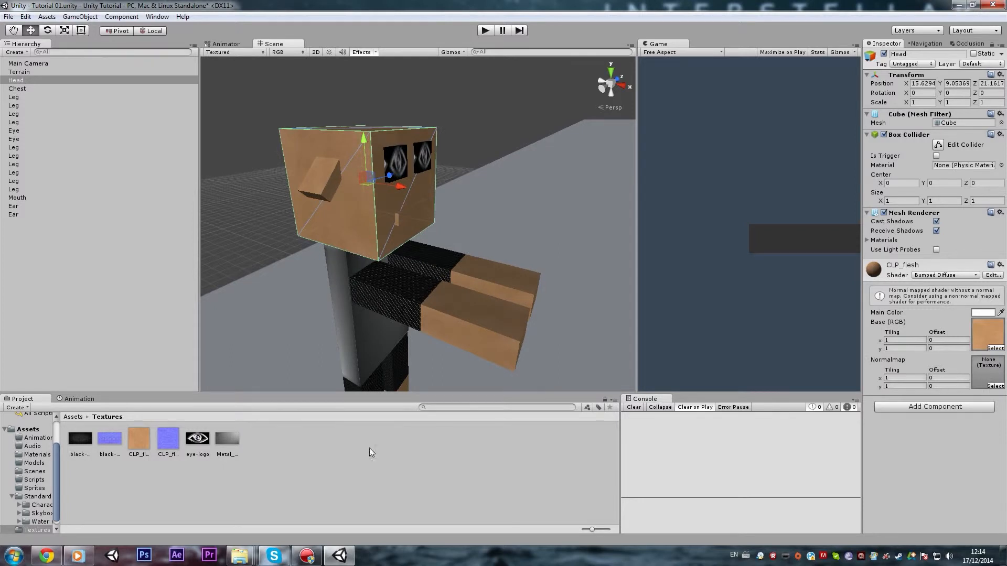
Assign the CLP_flesh 1 normal map to the head material's Normalmap slot and compare the head with and without it.
left_click_drag(168, 440, 983, 366)
right_click_drag(558, 276, 521, 252)
scroll(541, 272, "up", 12)
key("ctrl+z")
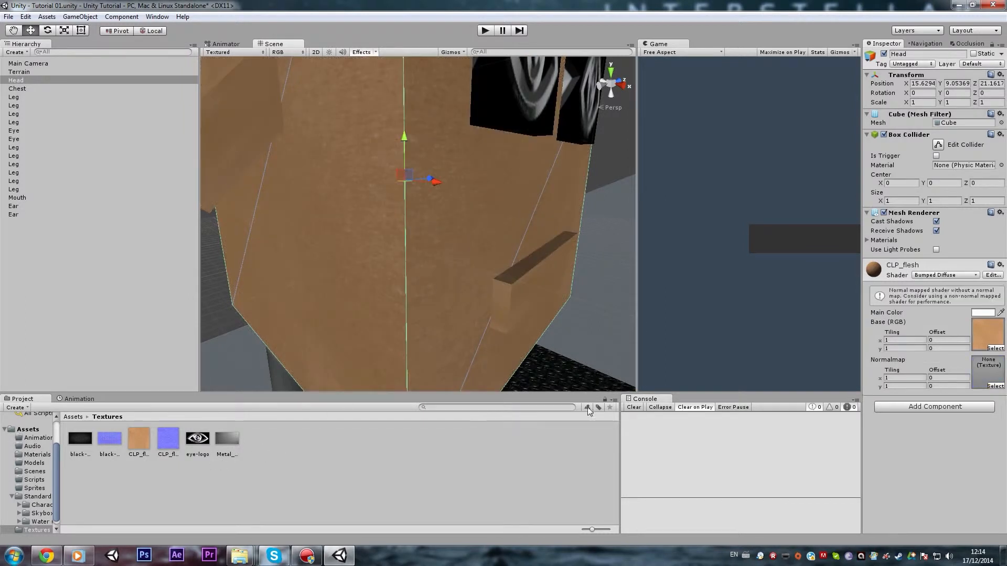
key("ctrl+y")
key("f")
right_click_drag(368, 327, 388, 332)
key("w")
key("s")
key("w")
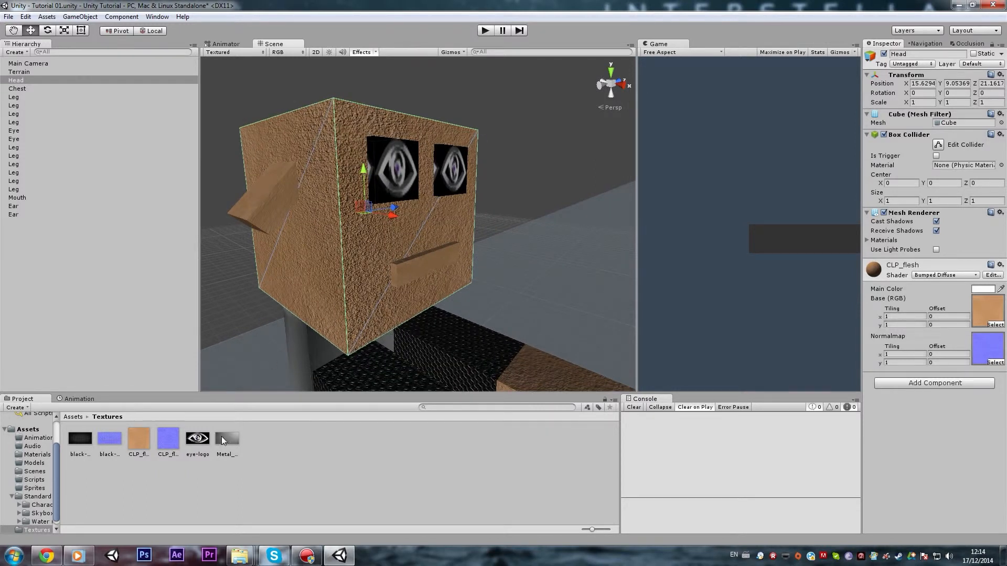
Reduce the CLP_flesh 1 normal map's bumpiness to 0.106 and apply the import settings.
left_click(176, 445)
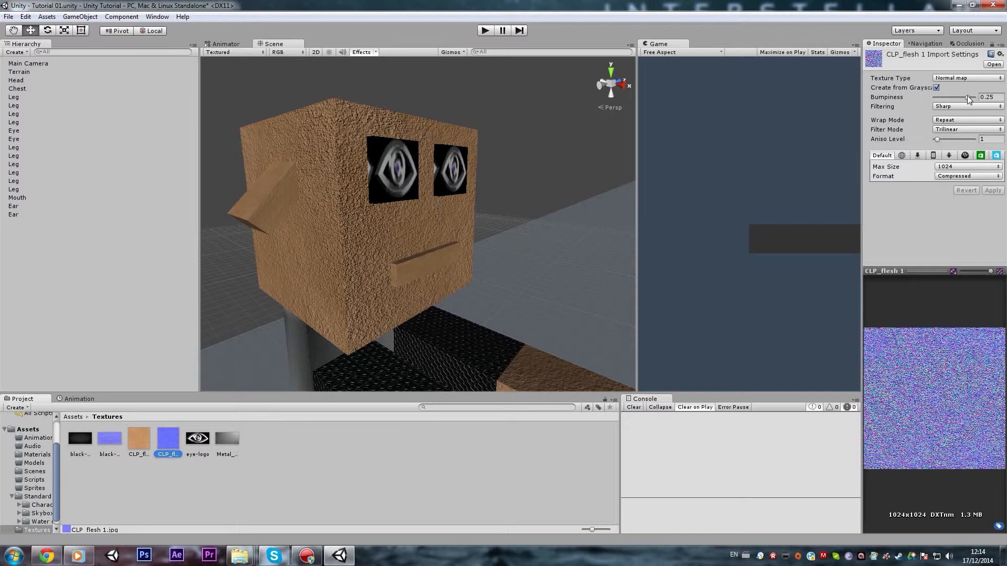
left_click_drag(969, 100, 949, 101)
left_click(993, 190)
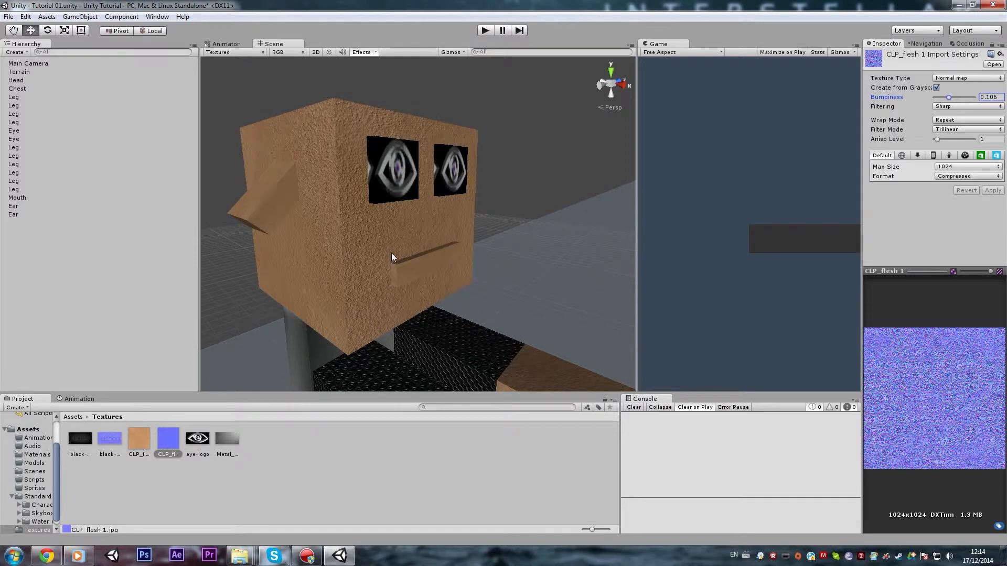
Lower the CLP_flesh 1 normal map's bumpiness further in two stages, applying each, and inspect the head up close.
left_click_drag(949, 97, 943, 98)
left_click(992, 192)
left_click(939, 99)
left_click(997, 189)
mouse_move(568, 205)
right_mouse_down()
mouse_move(496, 215)
mouse_move(567, 199)
mouse_move(567, 209)
mouse_move(526, 206)
mouse_move(561, 206)
right_mouse_up()
key("w")
Raise the flesh normal map's bumpiness to 0.3, apply it and examine the effect on the head.
left_click_drag(938, 99, 997, 101)
left_click(993, 190)
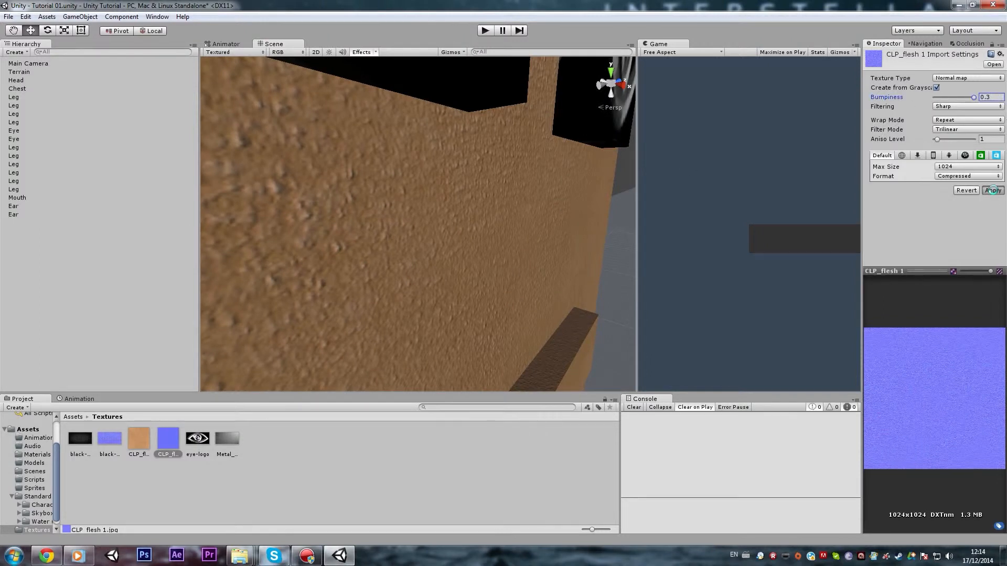
key("s")
mouse_move(492, 168)
right_mouse_down()
mouse_move(378, 176)
mouse_move(494, 183)
right_mouse_up()
key("w")
key("s")
key("w")
Set the flesh normal map's bumpiness to 0.02, apply it and check the skin surface from several distances.
left_click_drag(974, 97, 940, 97)
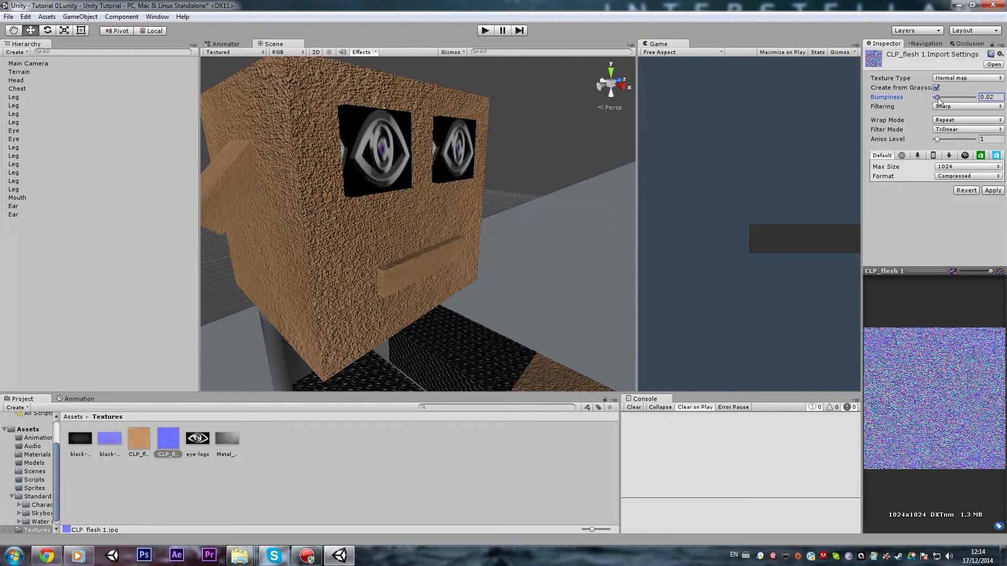
left_click(992, 190)
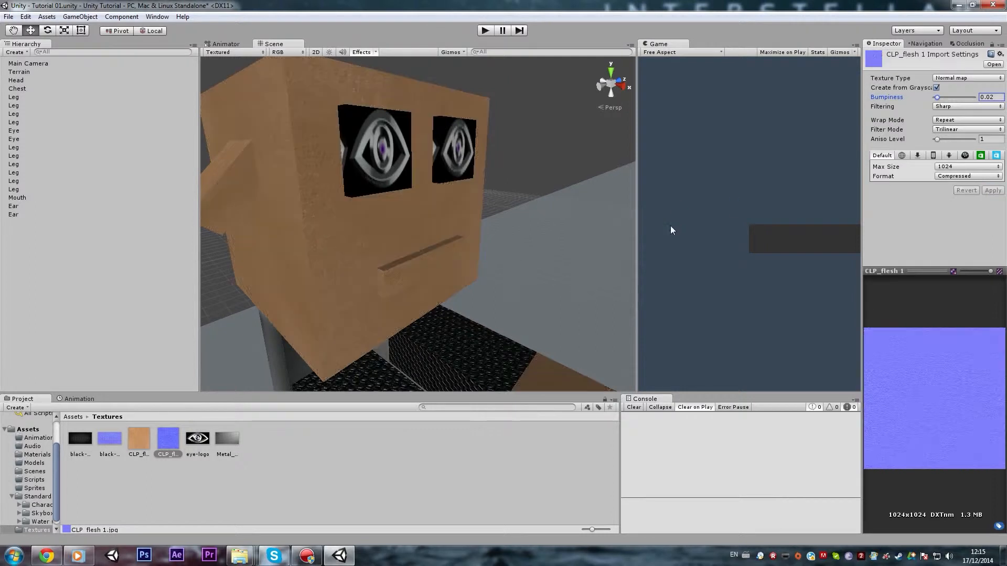
key("w")
right_click_drag(455, 231, 486, 169)
left_click(418, 213)
key("s")
key("w")
key("s")
Duplicate the eye-logo texture, change the copy's texture type to Normal map and apply the import settings.
left_click(195, 453)
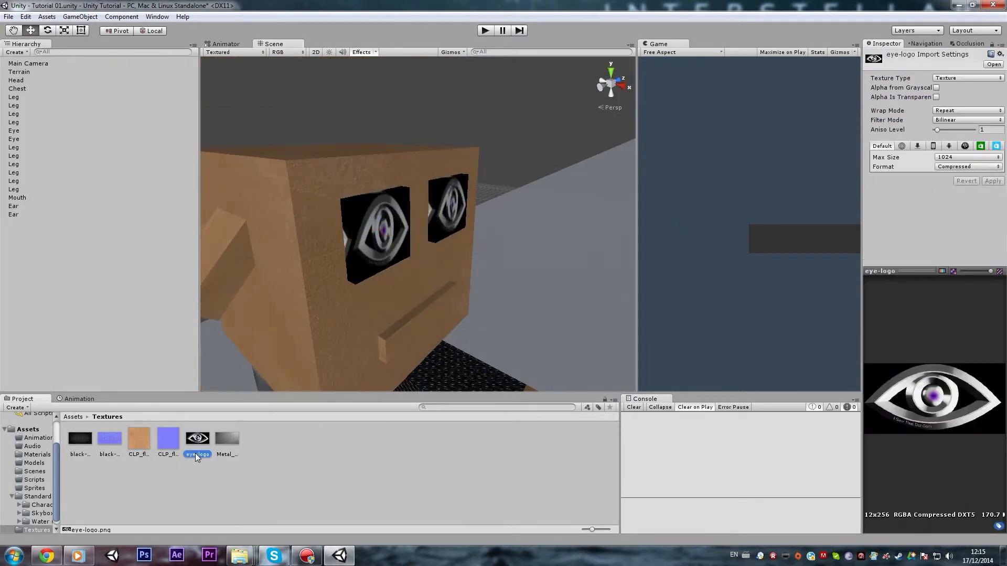
key("ctrl+d")
left_click(953, 78)
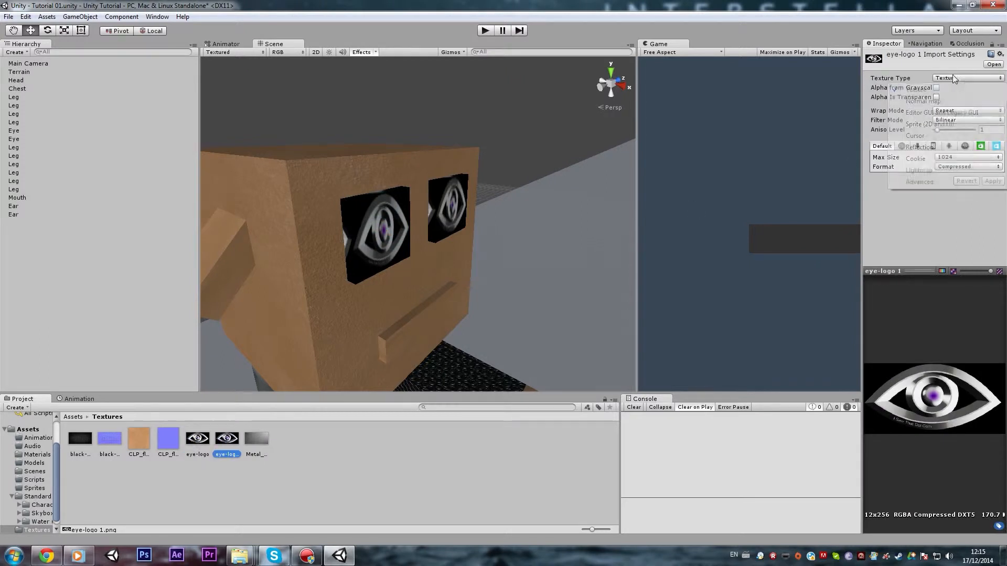
left_click(952, 102)
left_click(988, 190)
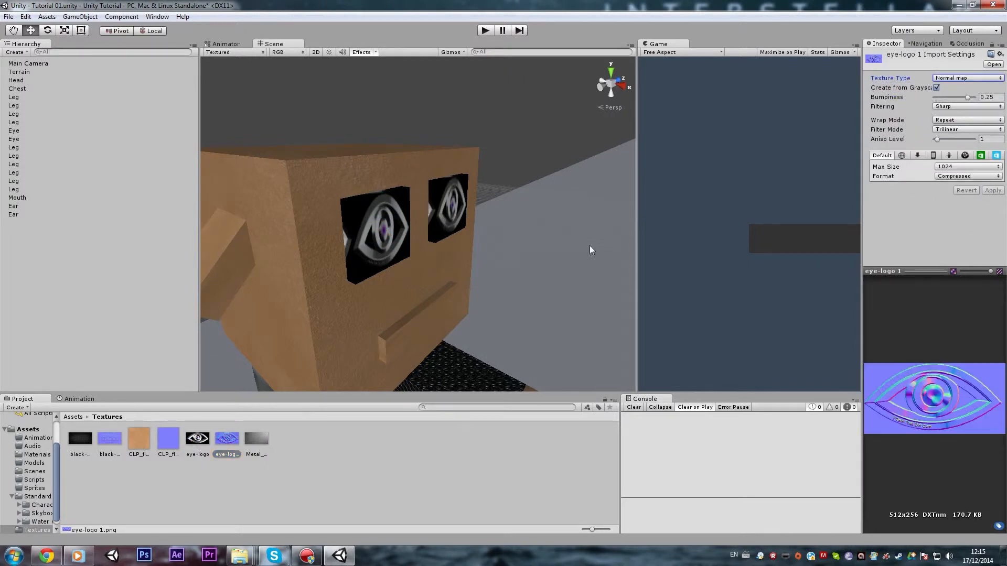
Select an eye, change its eye-logo material's shader to Bumped Diffuse and assign eye-logo 1 as the normal map.
left_click(376, 236)
key("w")
right_click_drag(377, 236, 377, 238)
left_click(935, 275)
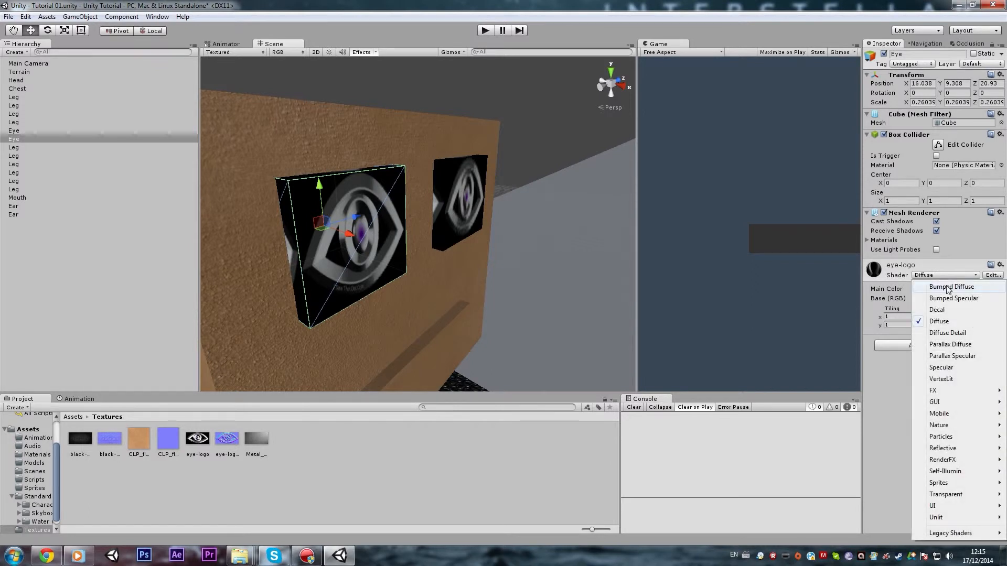
left_click(940, 288)
left_click_drag(216, 450, 981, 375)
right_click_drag(436, 315, 400, 312)
scroll(398, 310, "up", 3)
scroll(399, 311, "down", 3)
Try the plain eye-logo texture as the eye's normal map, undo it and reassign the eye-logo 1 normal map.
key("ctrl+z")
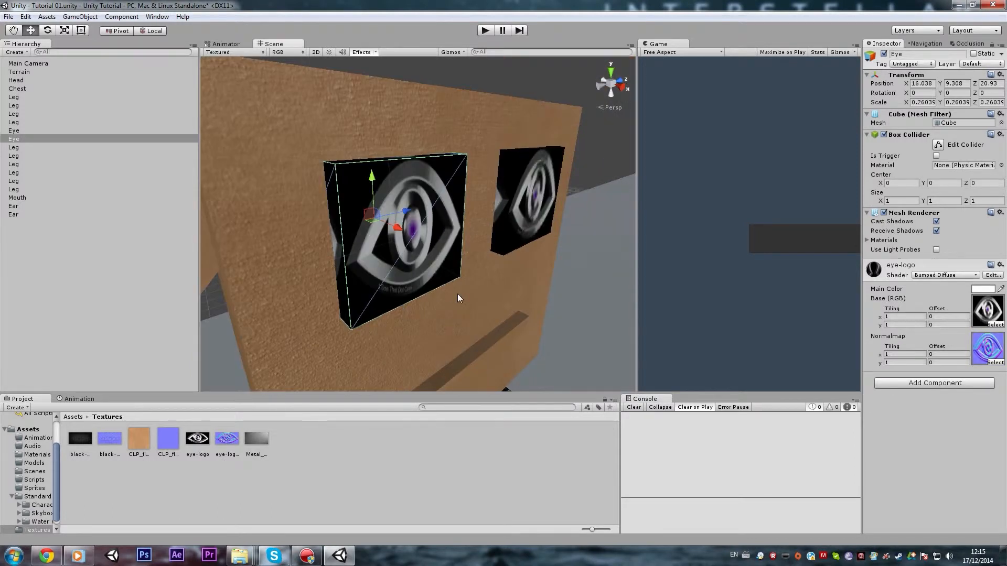
left_click_drag(193, 442, 978, 382)
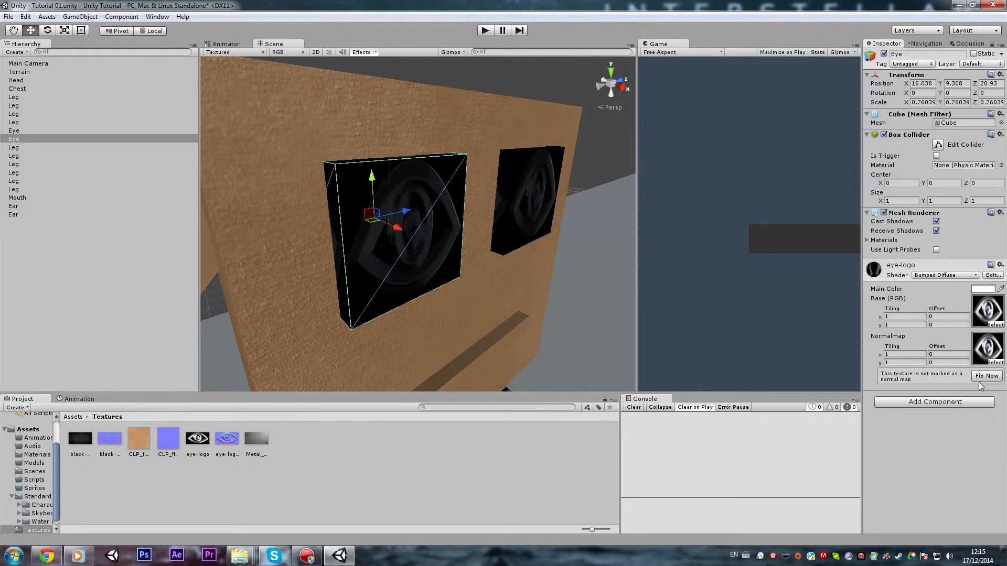
key("ctrl+z")
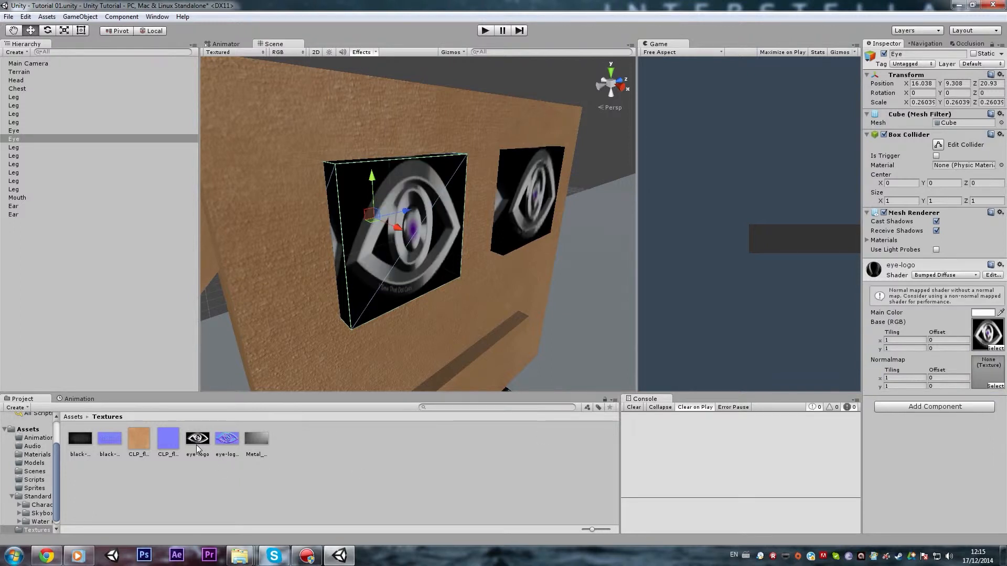
left_click_drag(227, 439, 983, 379)
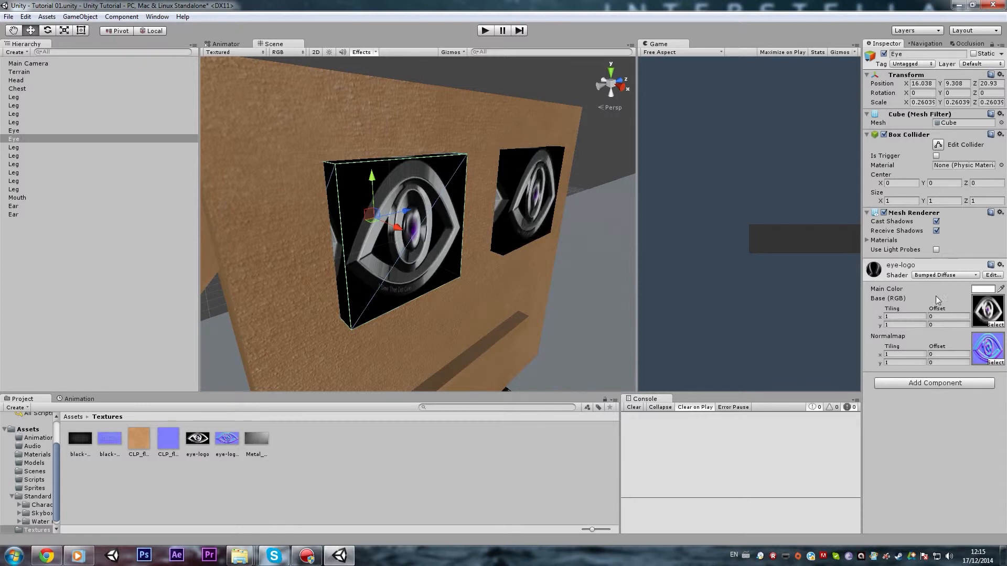
Select an upper arm and adjust the shininess of its black metal material.
right_click_drag(469, 297, 494, 296)
left_click(472, 297)
right_click_drag(485, 240, 497, 243)
mouse_move(980, 309)
left_mouse_down()
mouse_move(968, 313)
mouse_move(986, 317)
left_mouse_up()
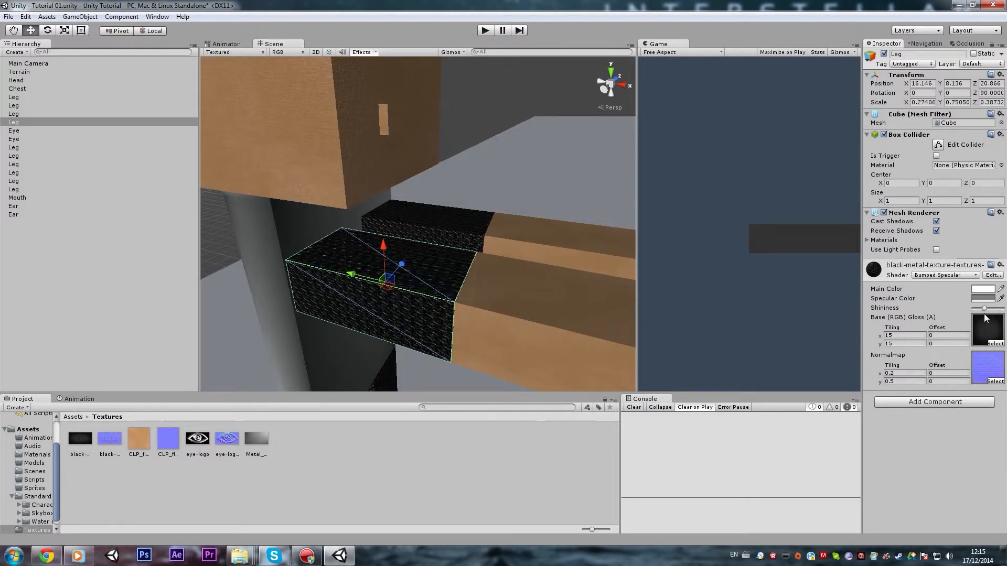
Try adding a spotlight to the scene and delete it.
scroll(503, 245, "down", 10)
left_click(93, 71)
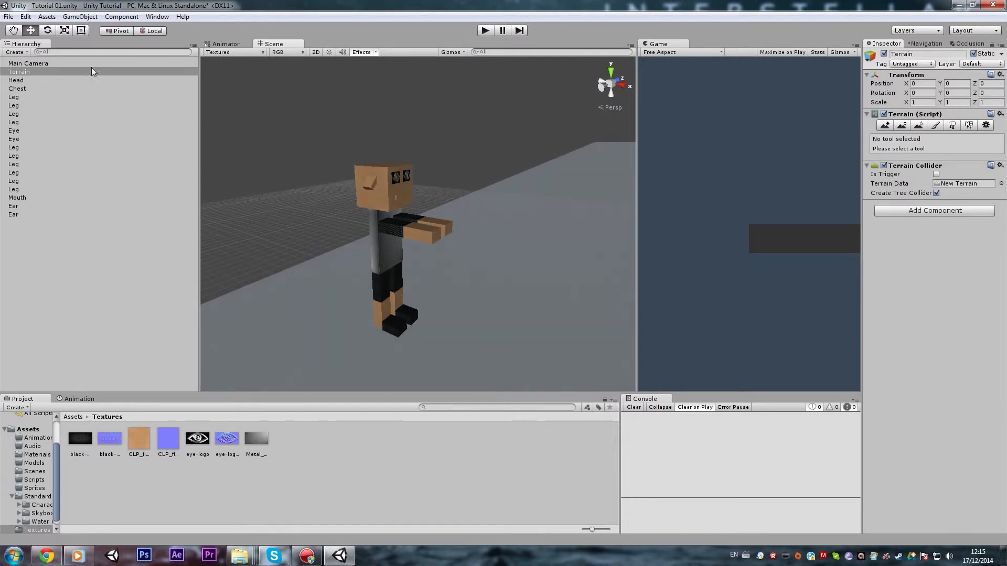
left_click(68, 18)
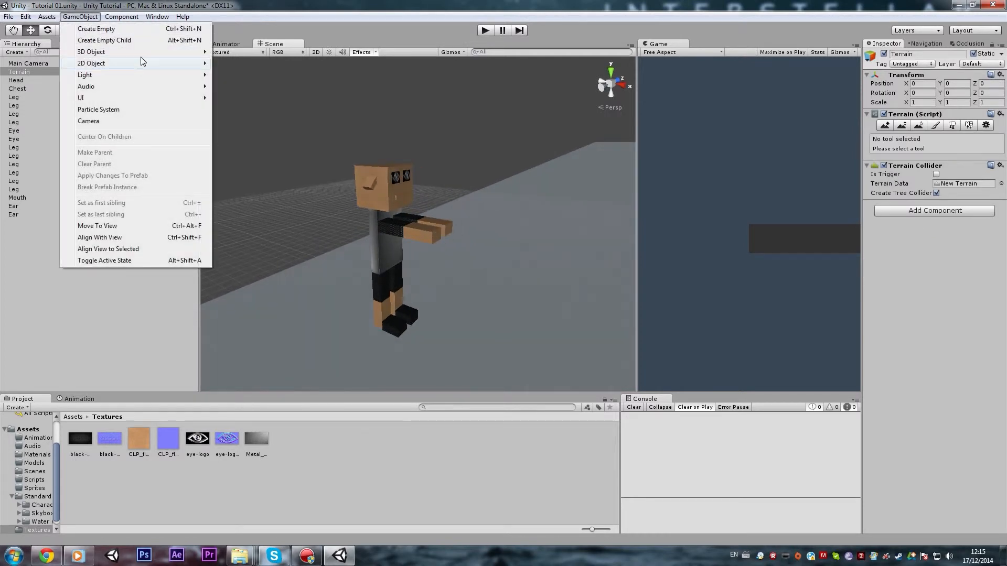
mouse_move(144, 53)
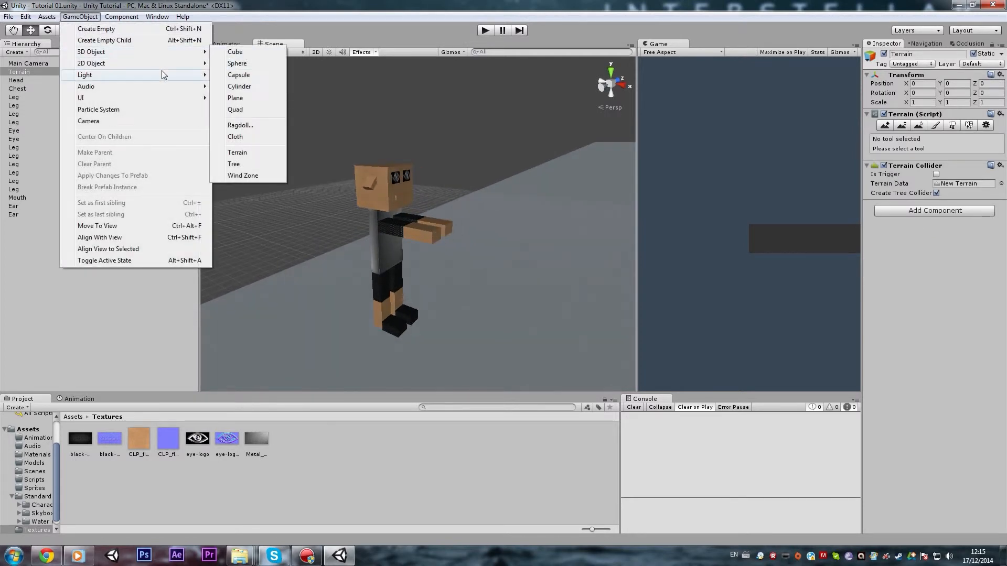
mouse_move(163, 75)
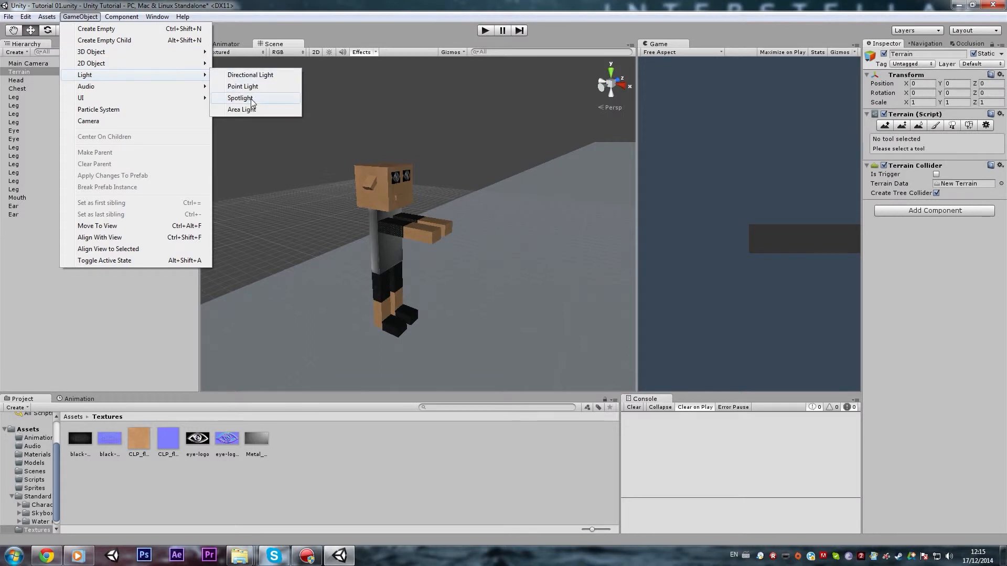
left_click(251, 98)
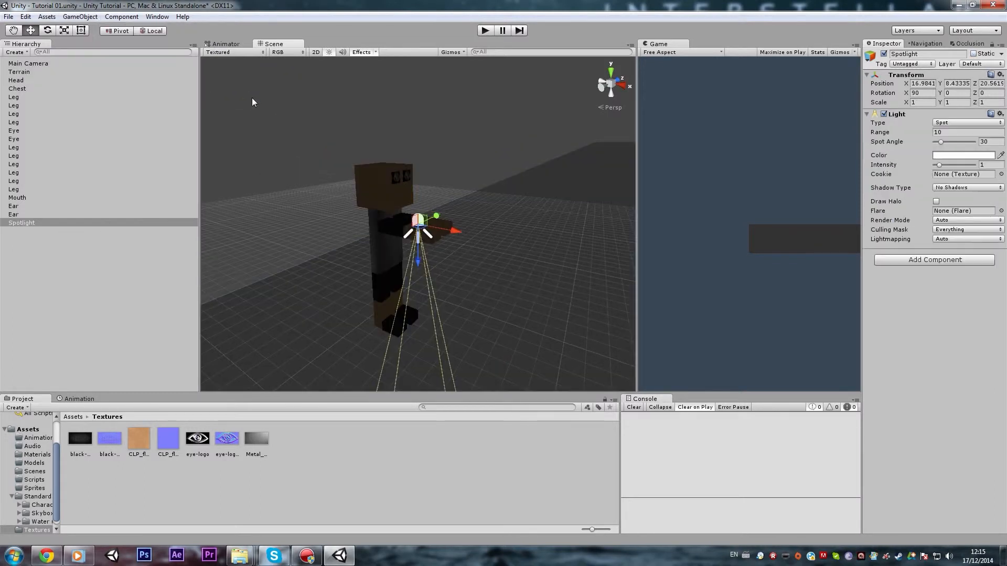
key("Delete")
Add a directional light to the scene and move it clear of the character.
left_click(79, 16)
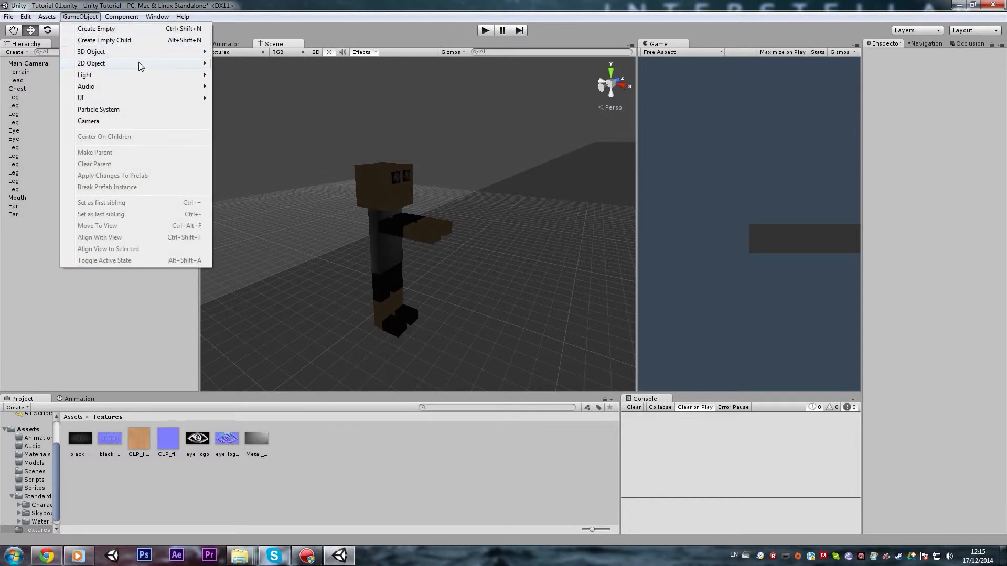
left_click(246, 75)
right_click_drag(370, 173, 340, 224)
key("w")
key("d")
left_click_drag(361, 221, 565, 220)
Rotate the directional light so it shines onto the front of the character.
key("e")
left_click_drag(603, 247, 616, 247)
left_click_drag(614, 233, 514, 227)
key("w")
right_click_drag(514, 228, 481, 214)
Select the other upper arm and slightly change the black metal material's shininess under the directional light.
left_click(413, 235)
key("w")
right_click_drag(413, 235, 500, 271)
mouse_move(983, 308)
left_mouse_down()
mouse_move(991, 312)
mouse_move(966, 315)
mouse_move(979, 313)
left_mouse_up()
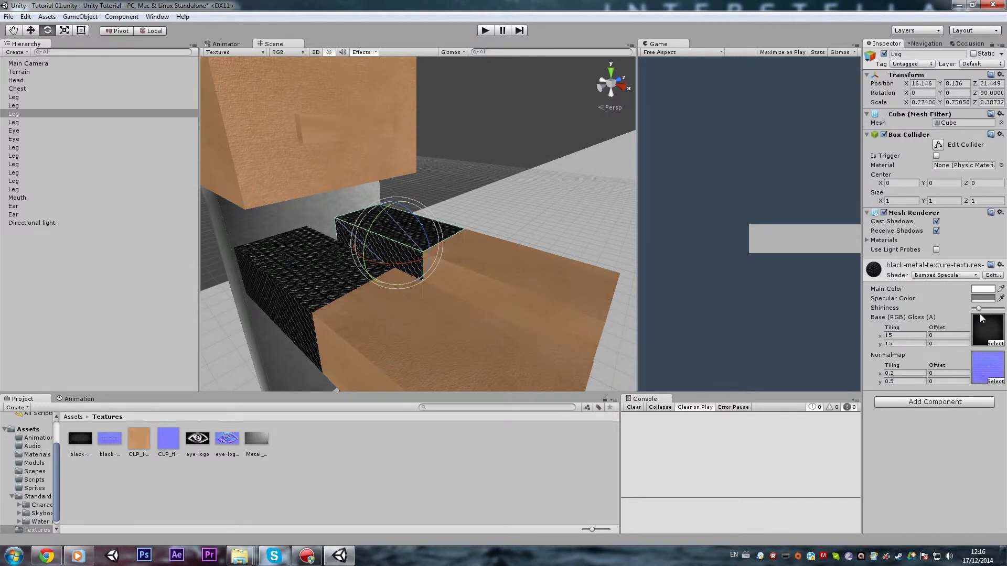
Try the Bumped Specular shader on the chest's metal material and switch it back to Diffuse.
right_click_drag(586, 244, 225, 242)
left_click(565, 174)
right_click_drag(566, 174, 387, 231)
left_click(399, 233)
left_click(944, 275)
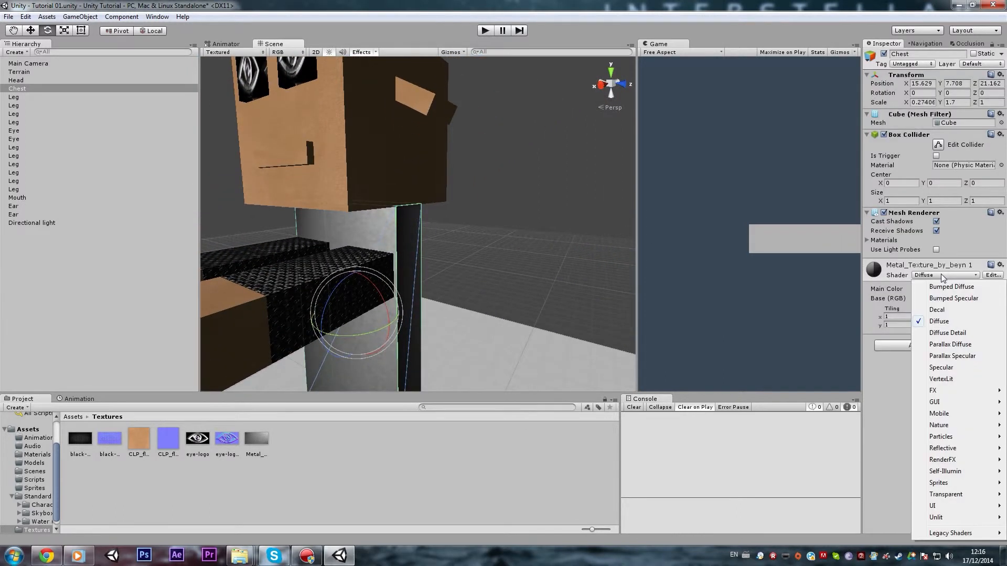
left_click(948, 299)
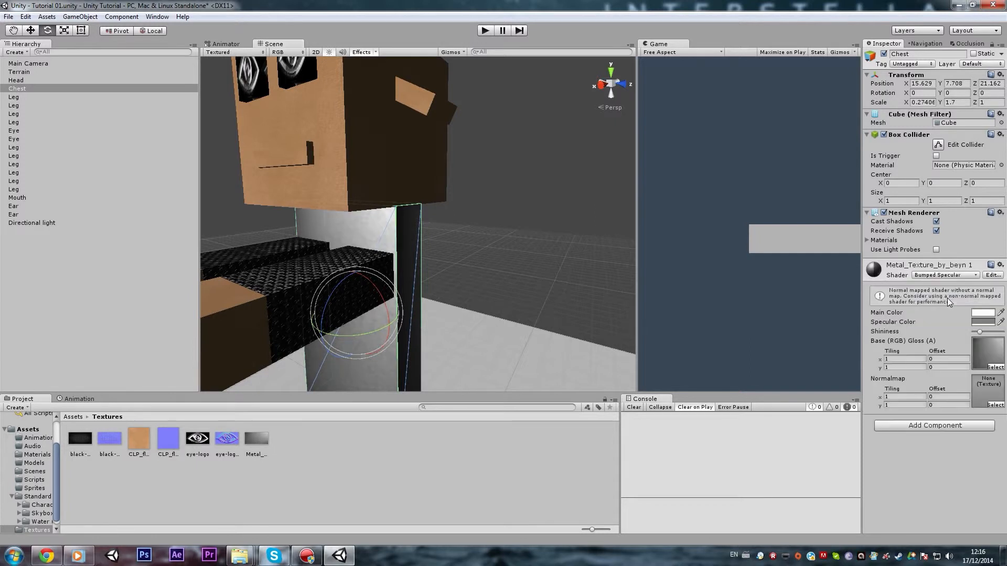
left_click(944, 276)
left_click(948, 325)
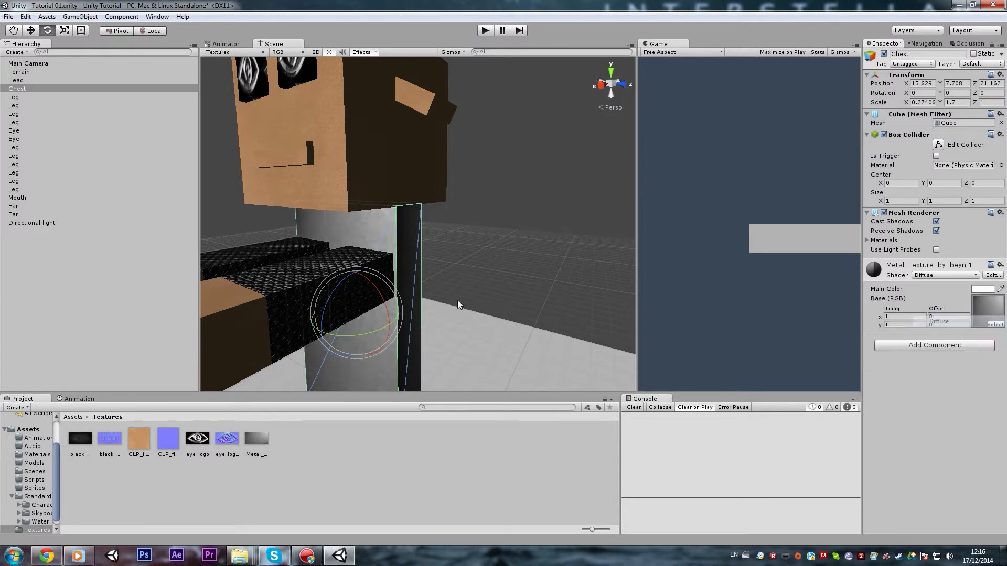
Select the chest again and change its Metal_Texture_by_beyn 1 material's shader to Bumped Specular.
left_click(286, 301)
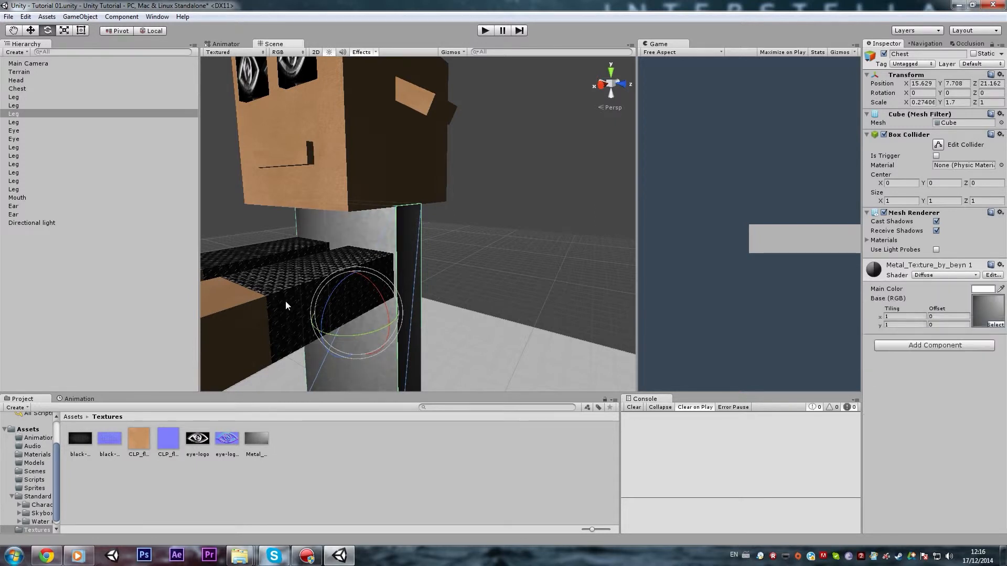
left_click(384, 235)
left_click(957, 275)
left_click(519, 244)
mouse_move(519, 244)
right_mouse_down()
mouse_move(370, 239)
mouse_move(502, 238)
right_mouse_up()
key("a")
left_click(501, 238)
left_click(948, 283)
left_click(947, 277)
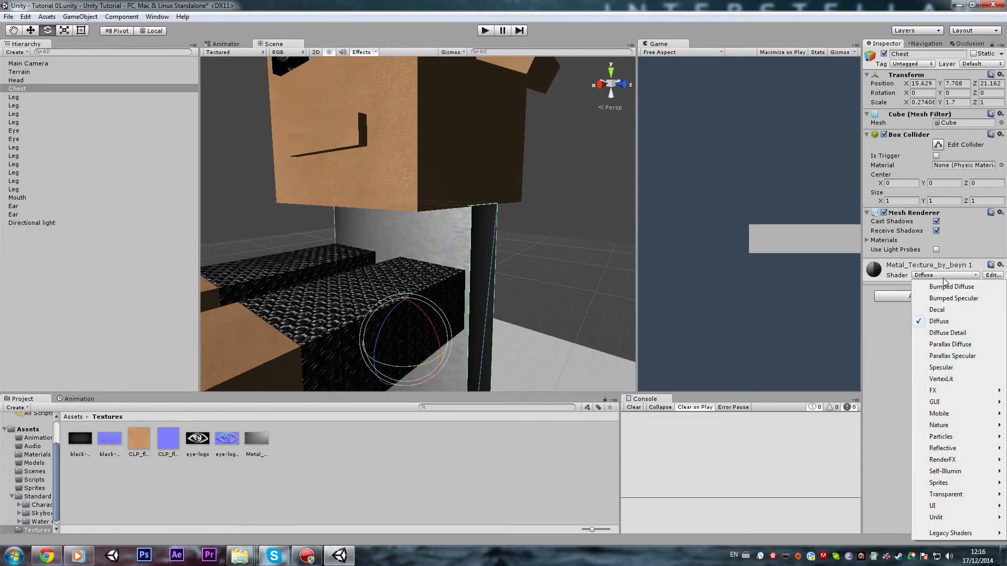
left_click(951, 300)
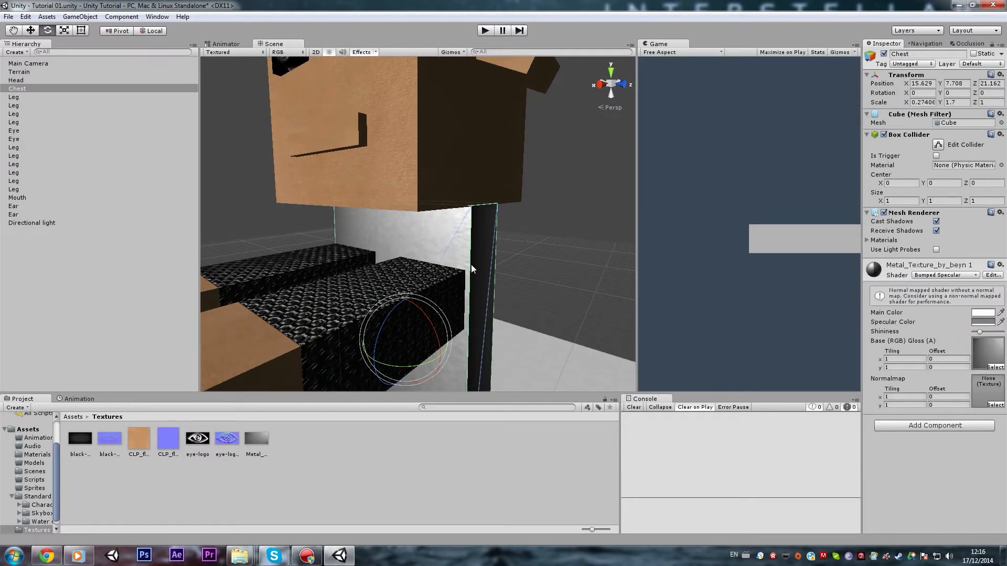
left_click(876, 270)
left_click(877, 273)
Make a Normal map copy of the Metal_Texture_by_beyn texture and assign it to the chest material's Normalmap slot.
left_click(271, 443)
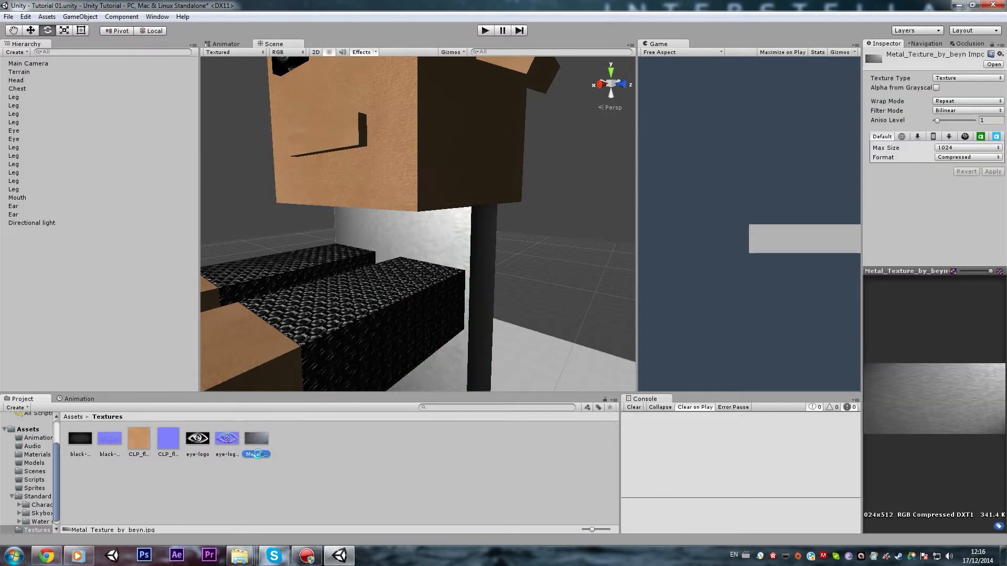
left_click(996, 80)
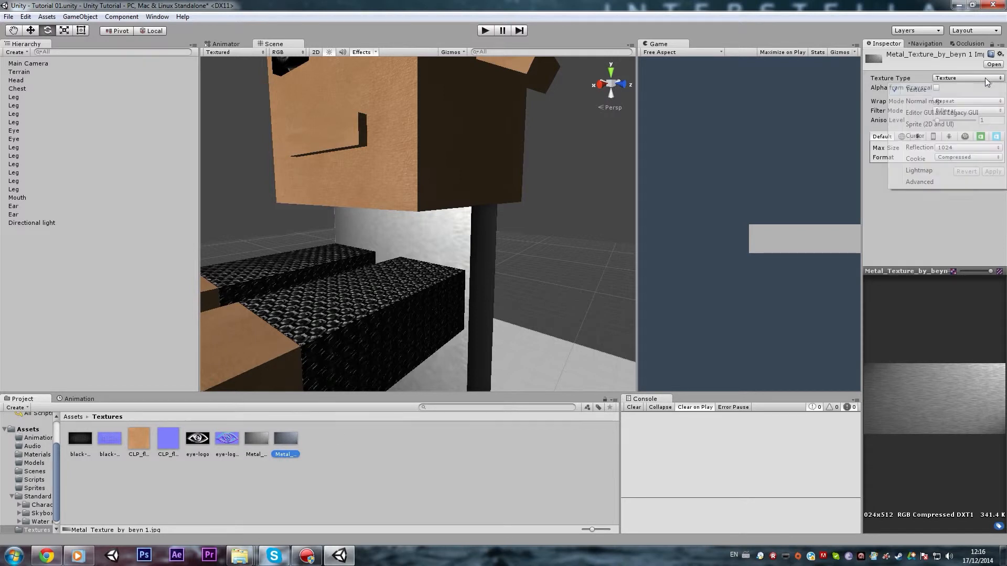
left_click(955, 101)
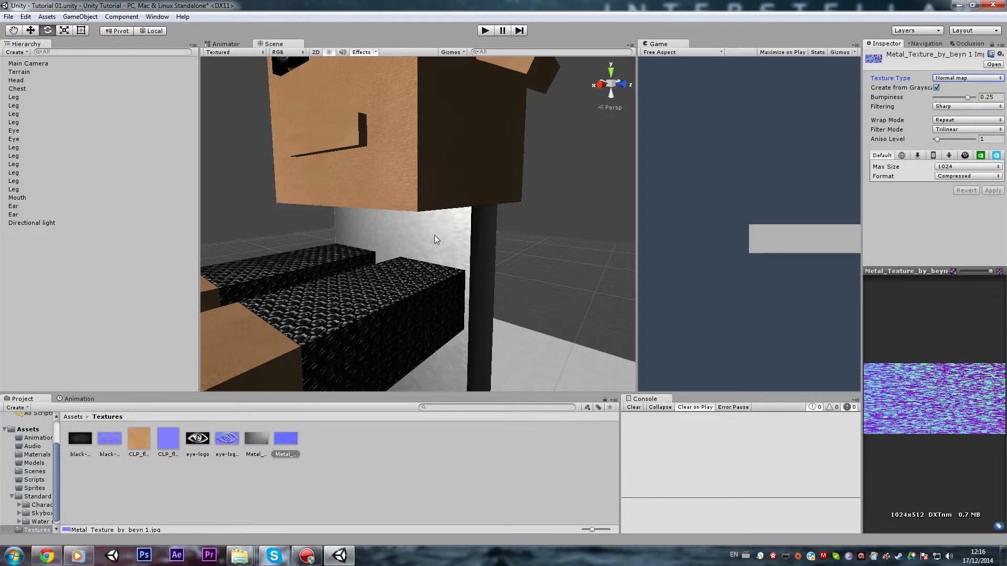
left_click(413, 346)
left_click_drag(281, 445, 988, 393)
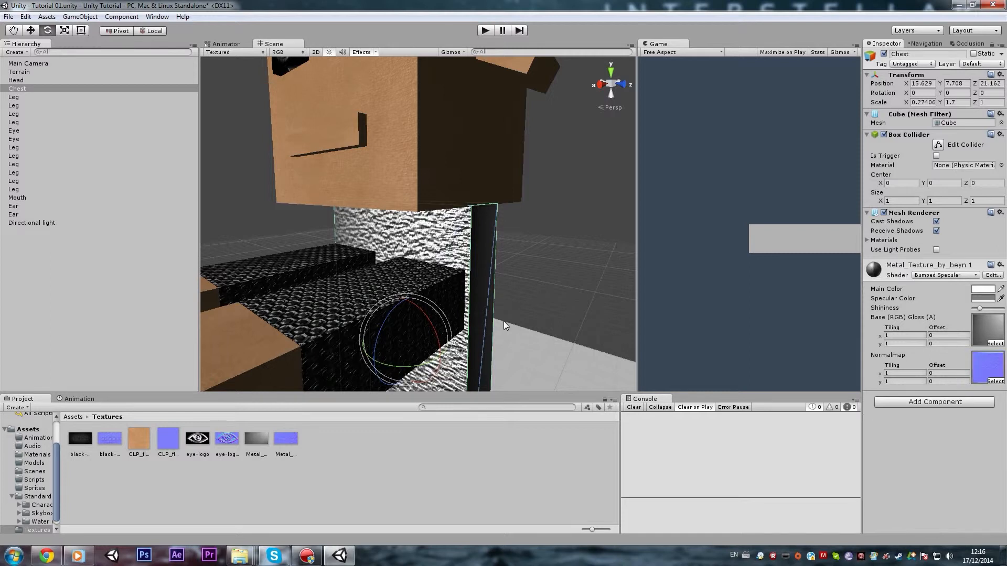
Reduce the metal normal map's bumpiness to 0.012, raise it to 0.036, apply the import settings and inspect the chest.
left_click(286, 441)
left_click_drag(966, 97, 946, 98)
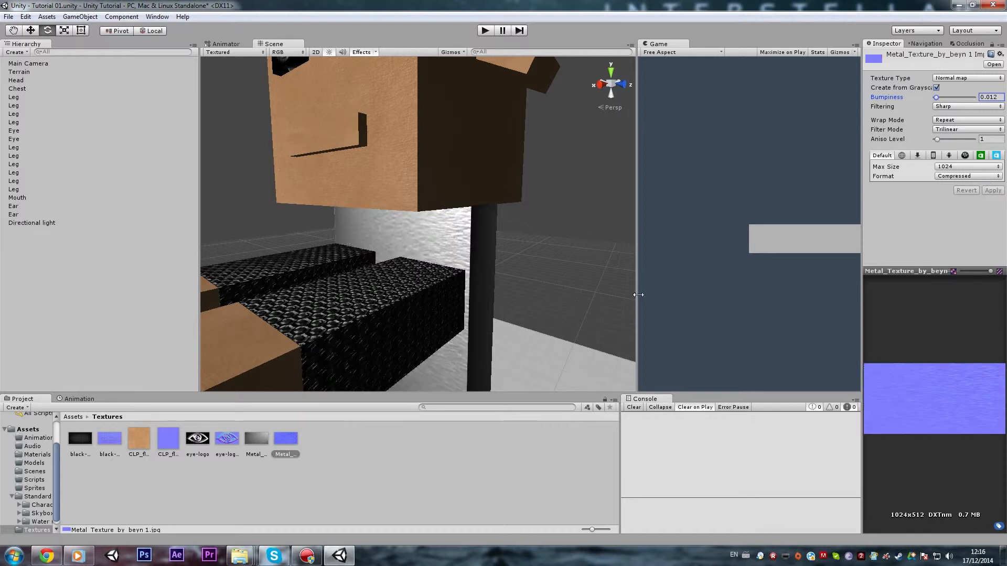
left_click_drag(939, 100, 941, 101)
left_click(985, 190)
key("s")
mouse_move(398, 287)
right_mouse_down()
mouse_move(313, 298)
mouse_move(410, 301)
right_mouse_up()
key("w")
key("s")
key("w")
key("w")
key("s")
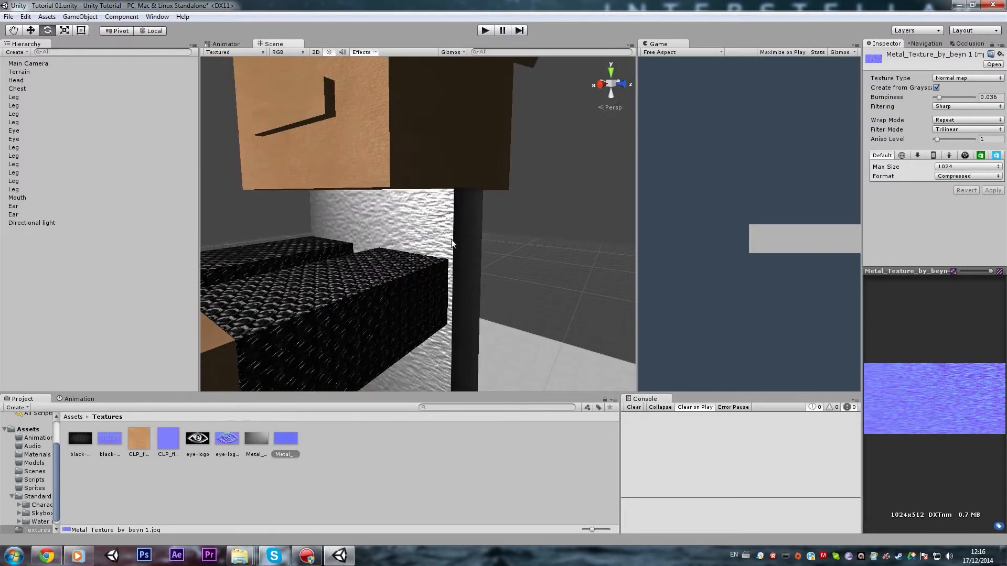
Set the Specular Color of the chest's metal material to bright red and adjust its Shininess.
left_click(427, 226)
left_click_drag(982, 311, 997, 315)
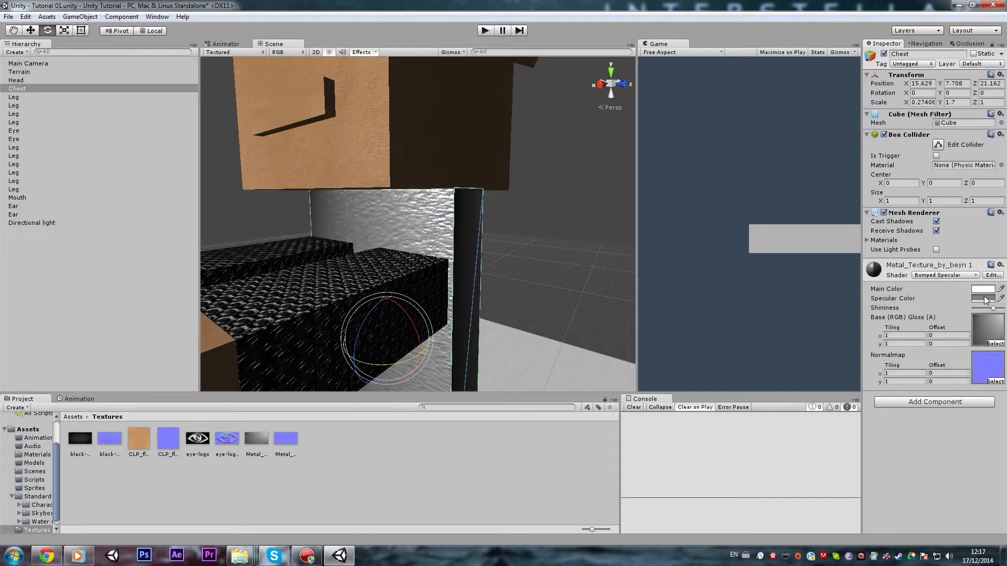
left_click(983, 298)
left_click_drag(51, 60, 82, 49)
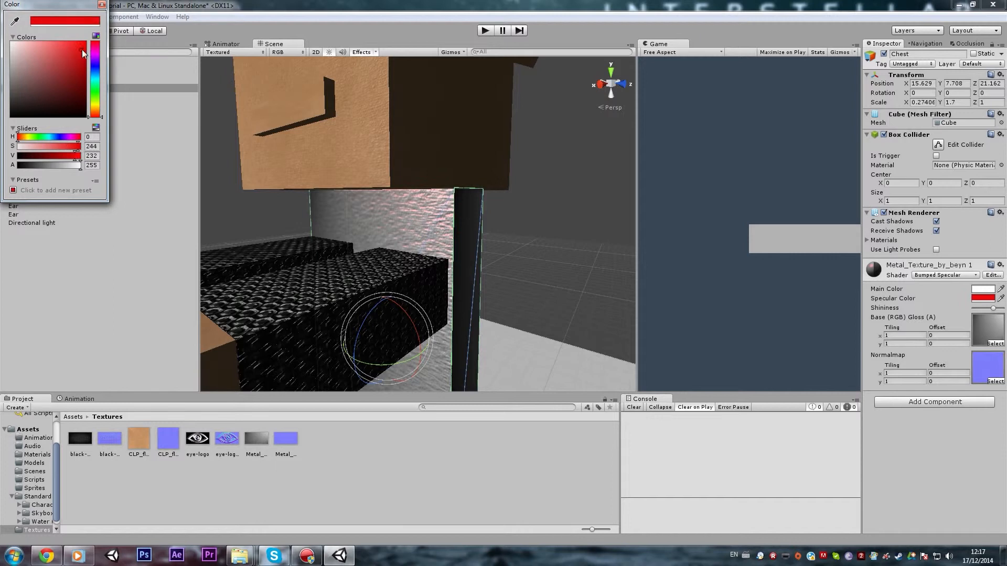
left_click(101, 5)
left_click_drag(988, 310, 982, 311)
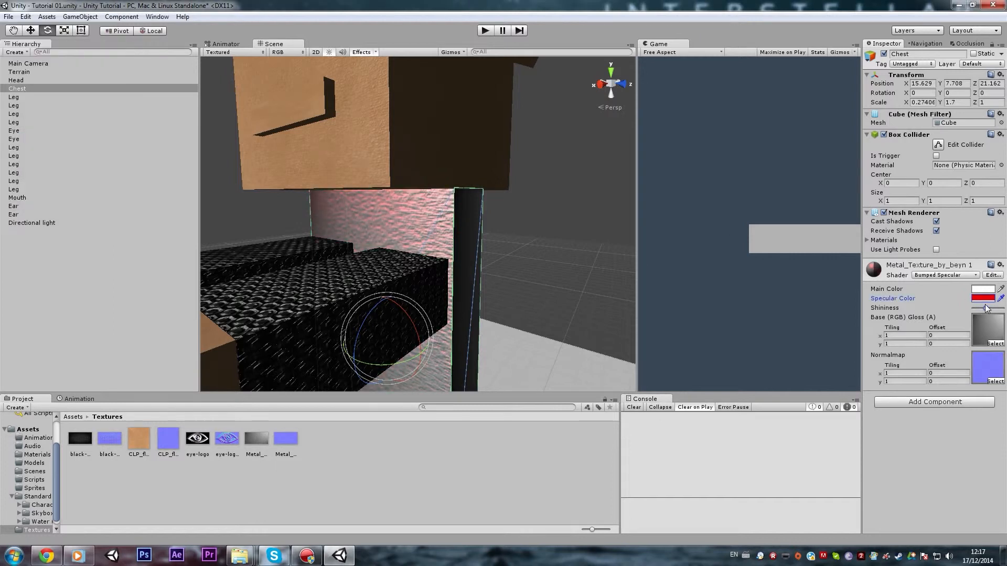
Examine the textured character's bumped surfaces and specular highlights up close and from a distance.
right_click_drag(539, 286, 516, 266)
key("s")
key("w")
key("s")
key("w")
key("s")
key("w")
key("s")
key("w")
key("w")
key("s")
key("w")
key("w")
left_click(375, 318)
key("s")
key("w")
key("s")
key("w")
key("s")
key("w")
left_click(462, 240)
key("w")
right_click_drag(461, 239, 540, 183)
key("s")
key("a")
left_click(540, 183)
key("w")
right_click_drag(461, 186, 454, 205)
key("s")
key("w")
key("w")
key("s")
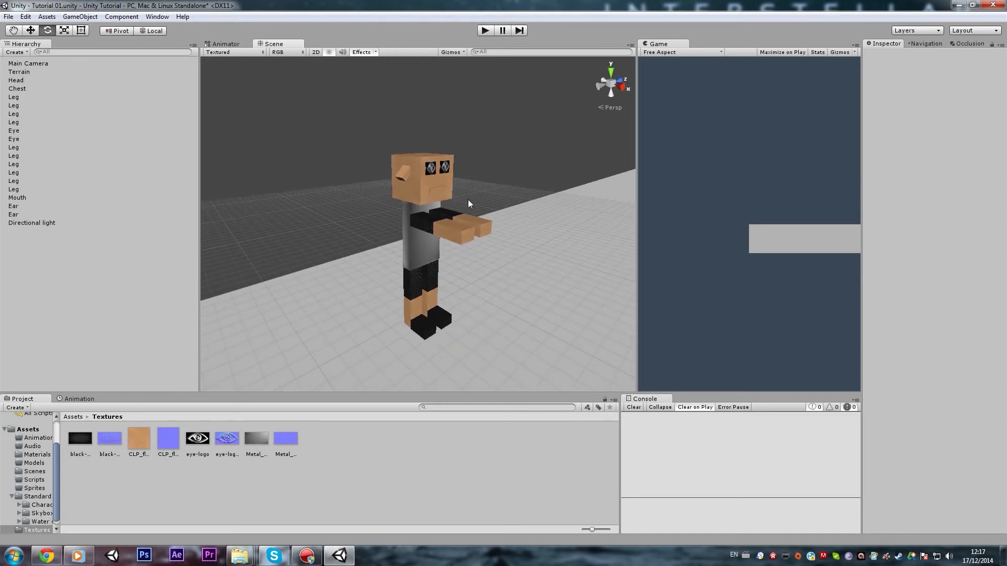
Browse the shaders available for the upper arm's black metal material, including the Transparent group, keeping Bumped Specular.
left_click(411, 219)
left_click(957, 276)
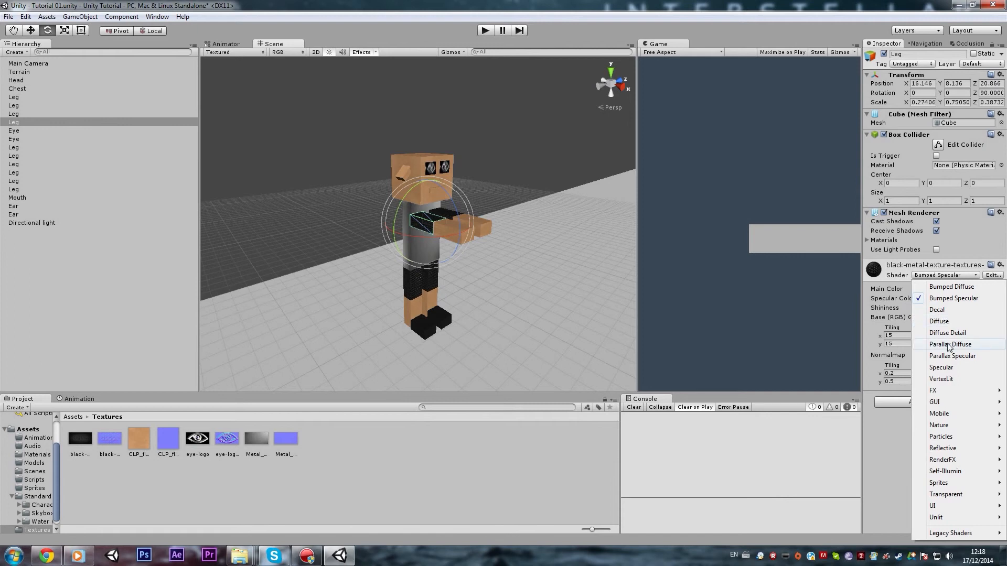
mouse_move(949, 494)
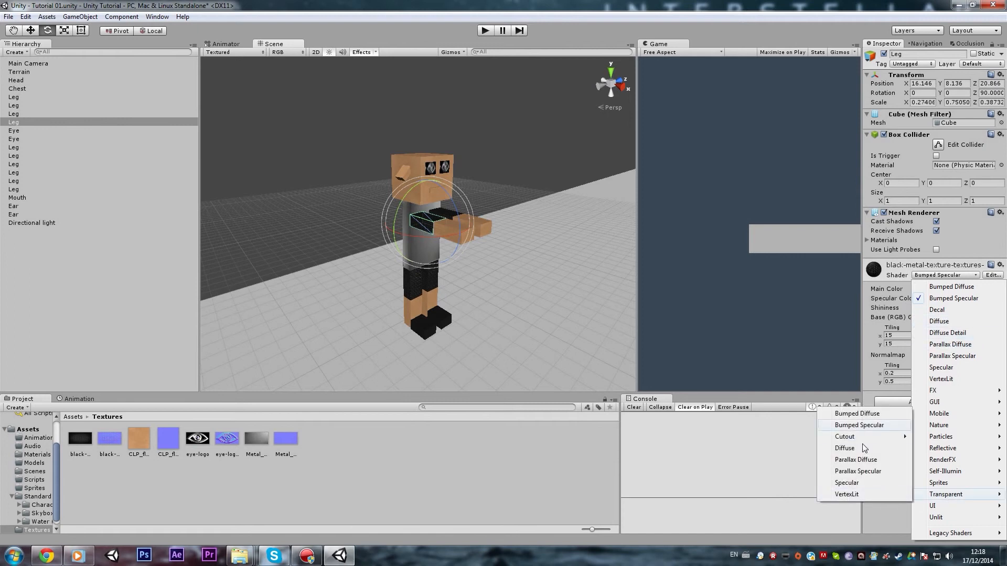
left_click(487, 146)
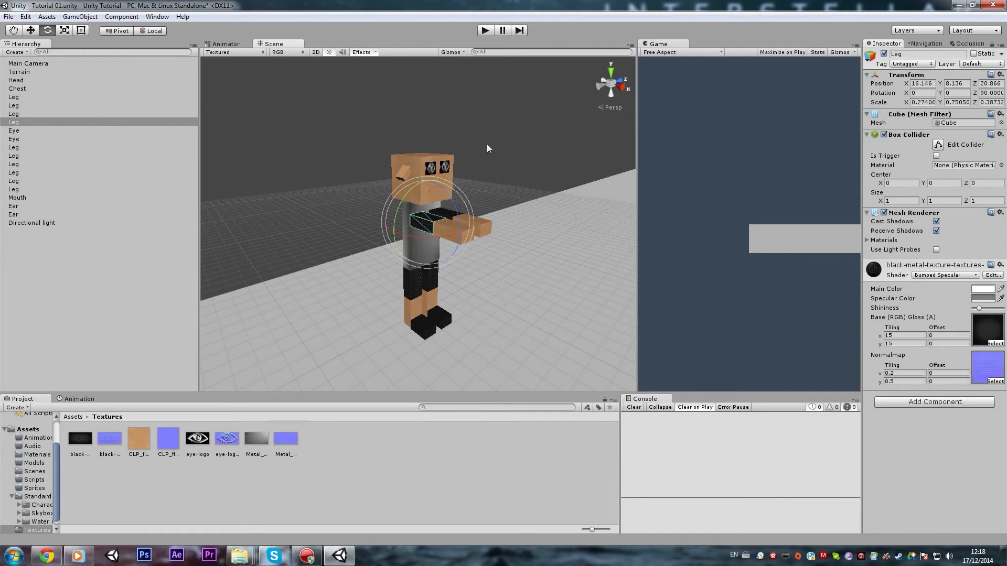
left_click(488, 146)
Save the scene and the project with the whole character in view.
right_click_drag(487, 144, 488, 128)
key("w")
key("s")
key("w")
key("s")
left_click(8, 16)
left_click(34, 56)
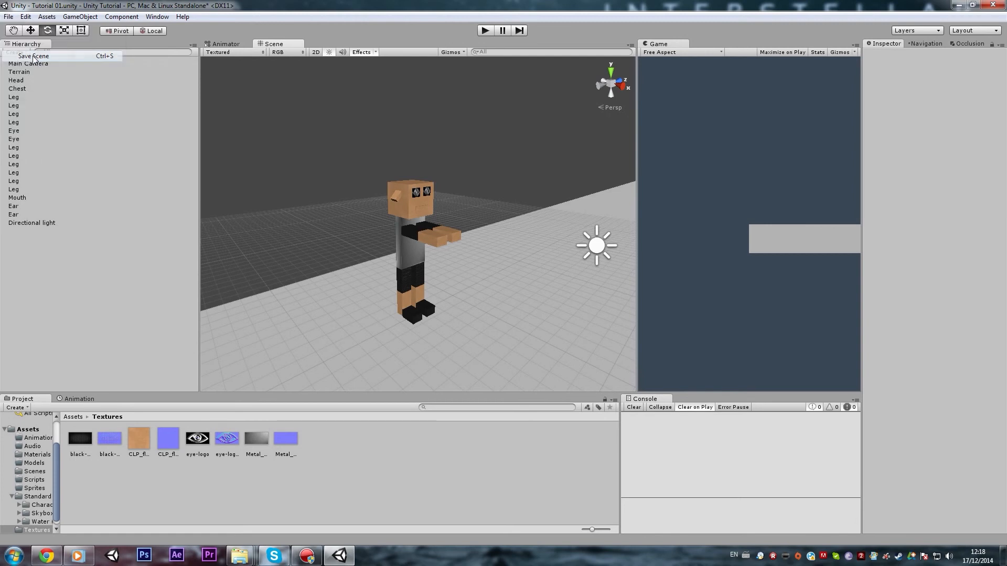
left_click(6, 17)
left_click(51, 109)
mouse_move(297, 185)
right_mouse_down()
mouse_move(314, 180)
mouse_move(293, 197)
mouse_move(300, 192)
right_mouse_up()
key("w")
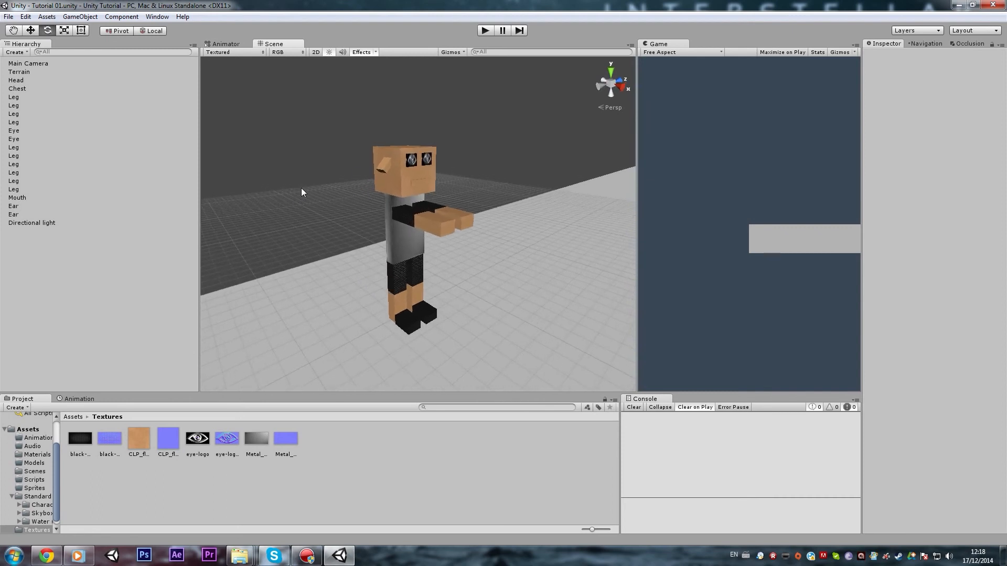